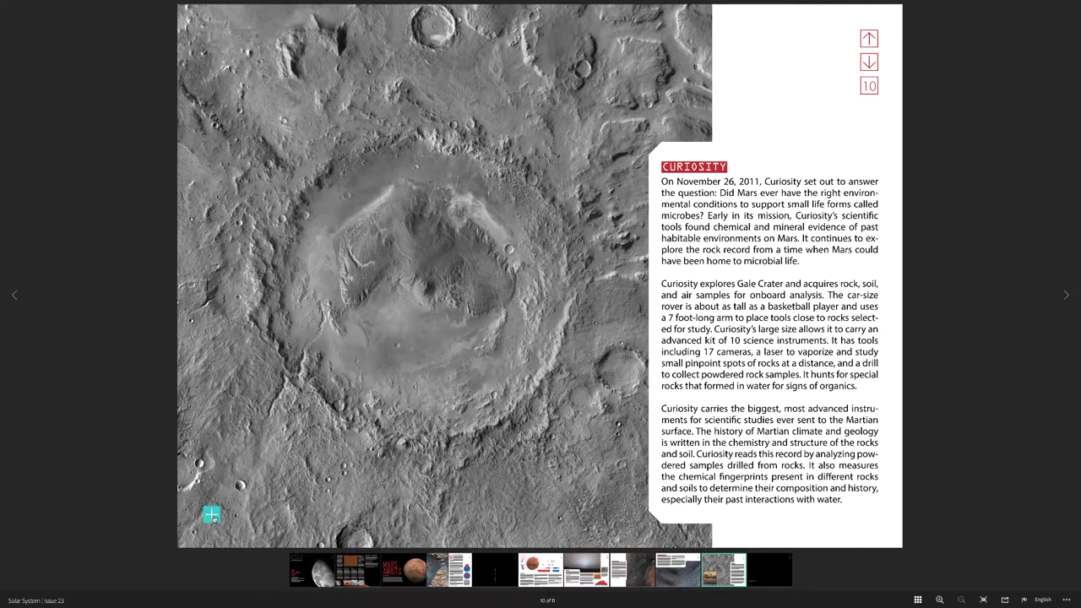
Step: In the published preview, show and hide the Gale Crater caption twice using its red button
{"action": "left_click", "coordinate": [212, 515]}
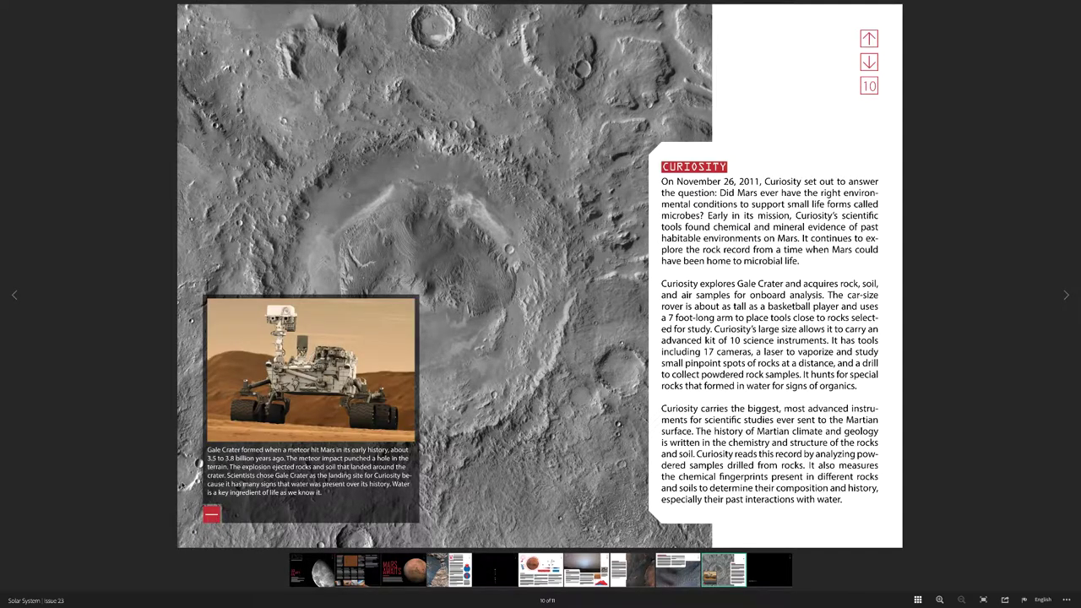
{"action": "left_click", "coordinate": [212, 515]}
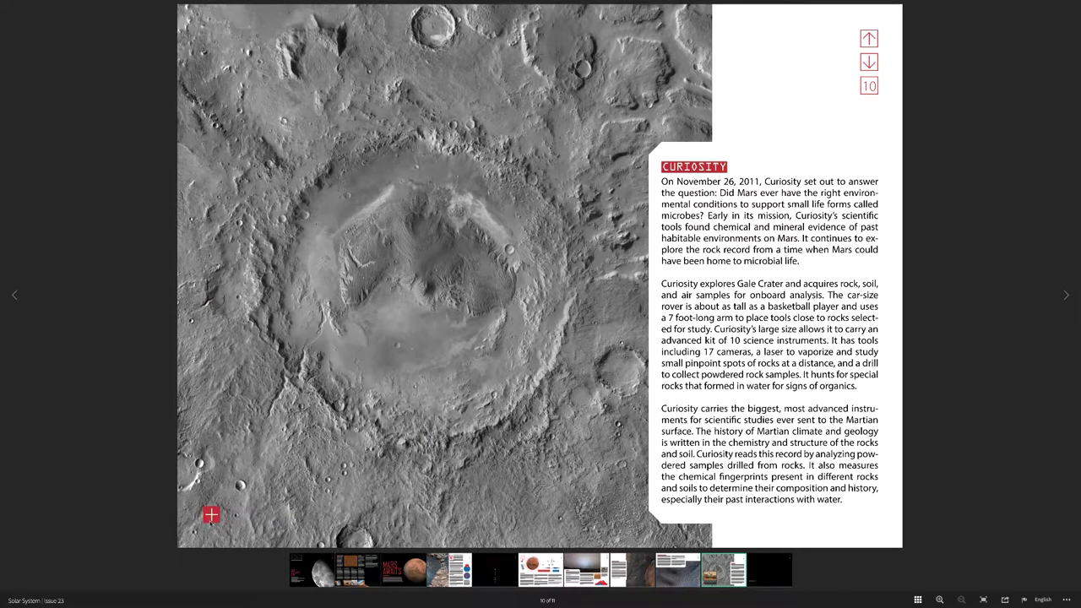
{"action": "left_click", "coordinate": [213, 515]}
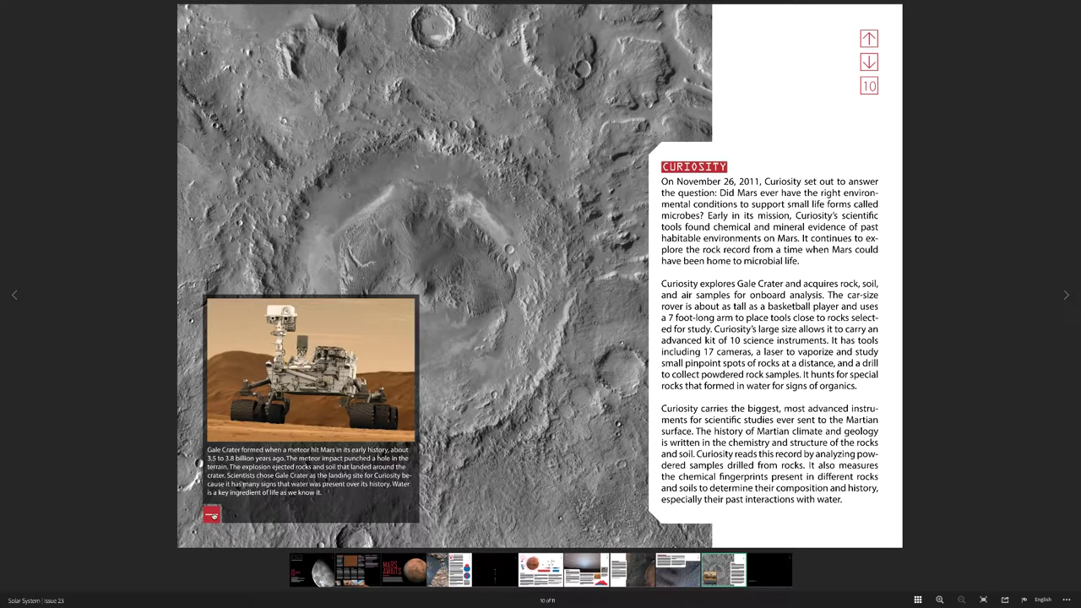
{"action": "left_click", "coordinate": [212, 515]}
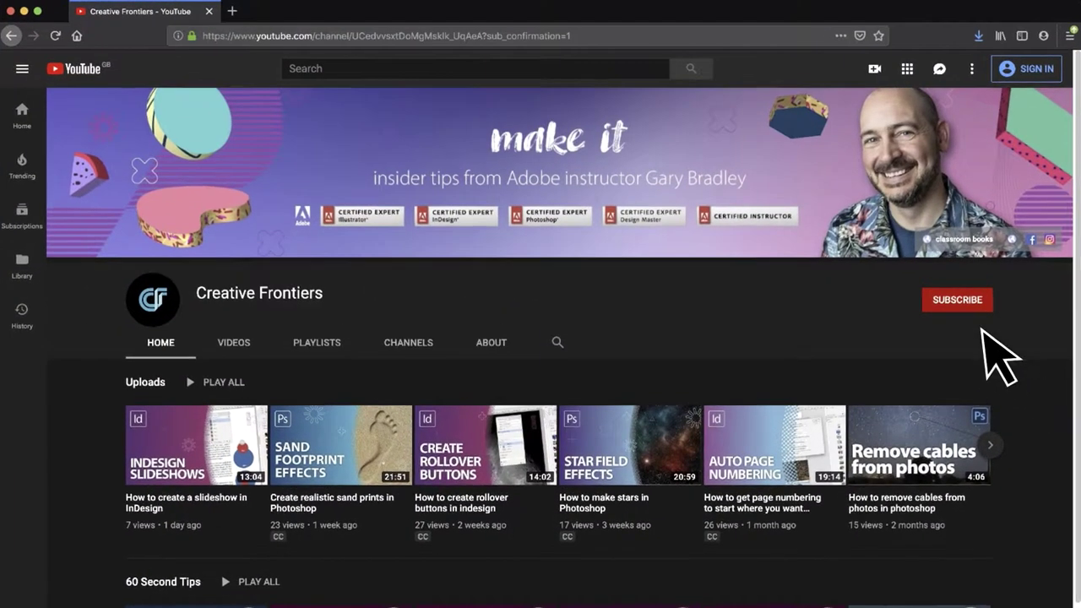
Step: Subscribe to the Creative Frontiers channel and turn on all its notifications
{"action": "left_click", "coordinate": [829, 203]}
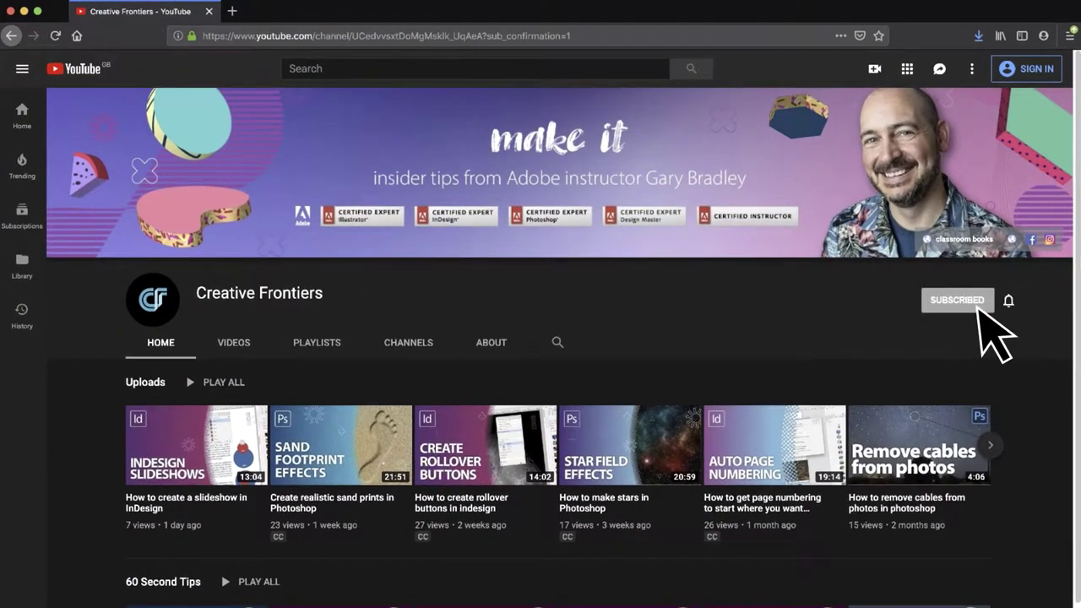
{"action": "left_click", "coordinate": [1008, 302]}
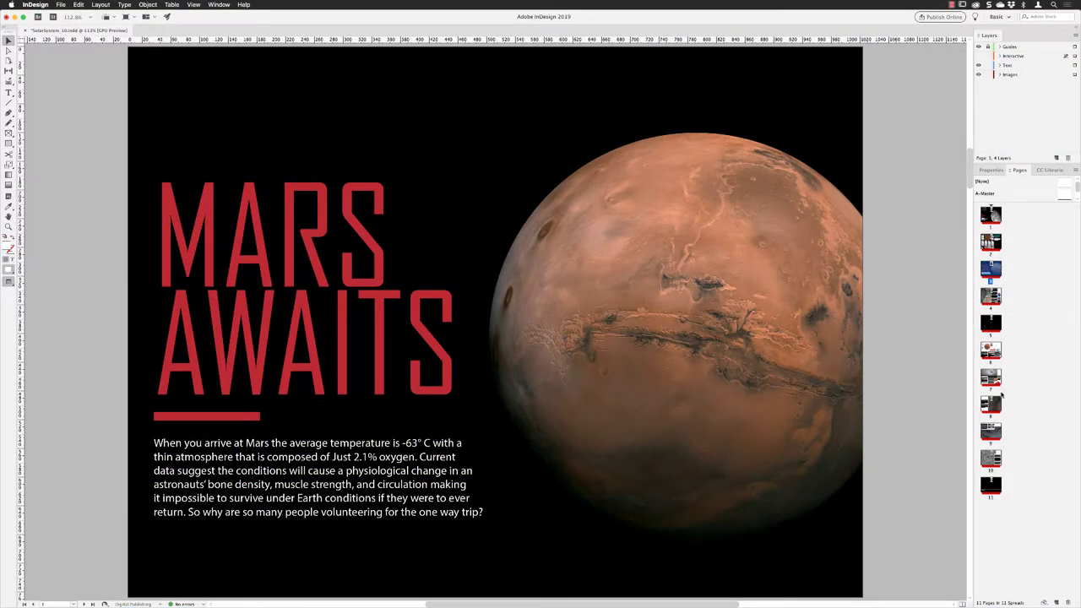
Step: Go to page 10, the Curiosity article with the Gale Crater image
{"action": "double_click", "coordinate": [991, 459]}
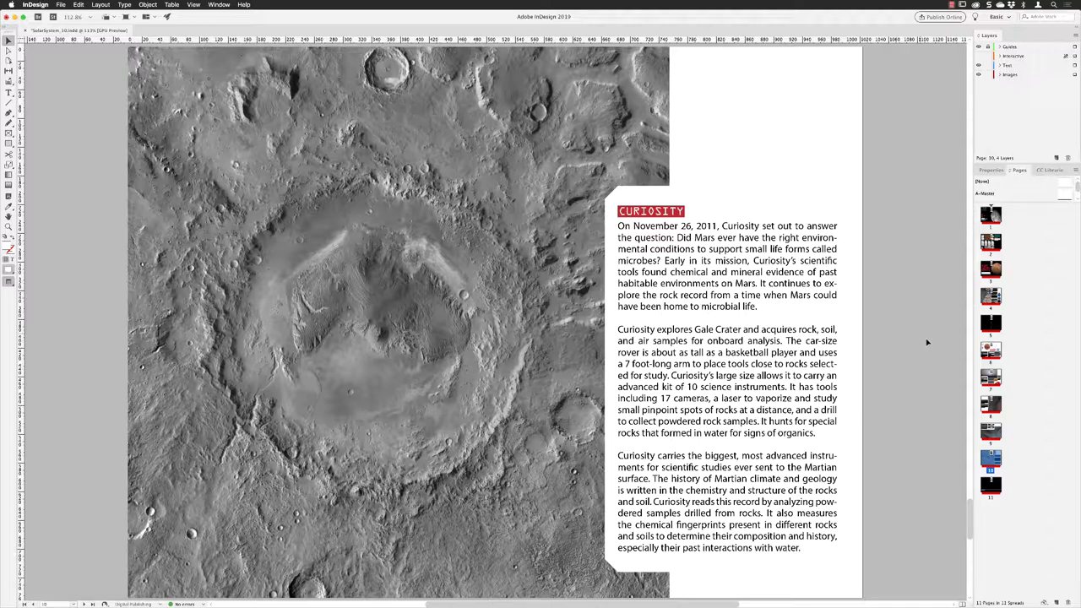
Step: Make the Interactive layer visible and zoom in on the rover photo-and-caption panel
{"action": "left_click", "coordinate": [978, 56]}
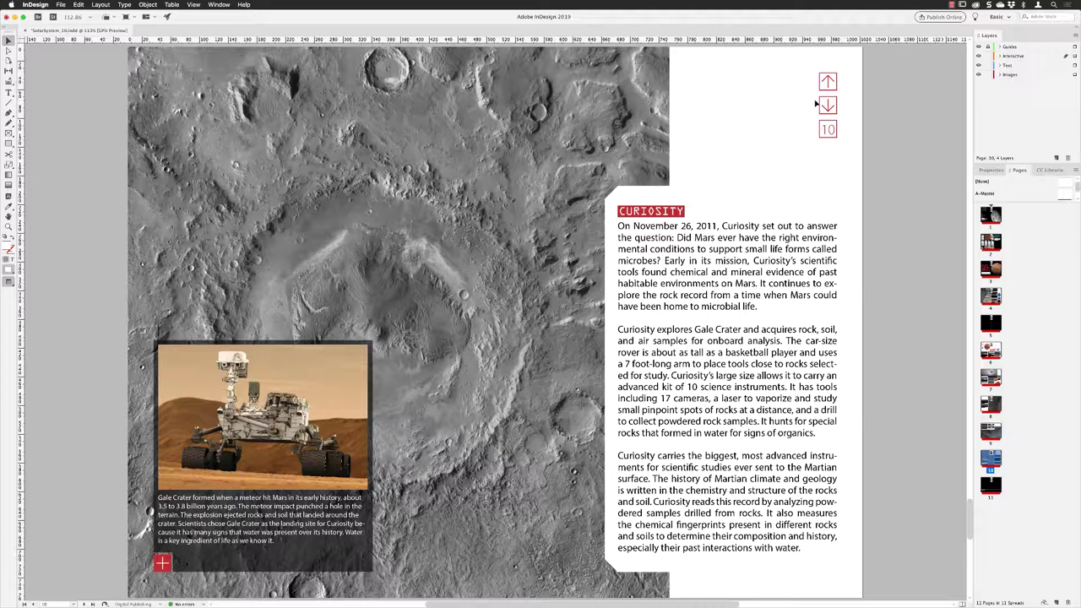
{"action": "key", "text": "z"}
{"action": "left_click", "coordinate": [254, 433]}
{"action": "left_click", "coordinate": [457, 401]}
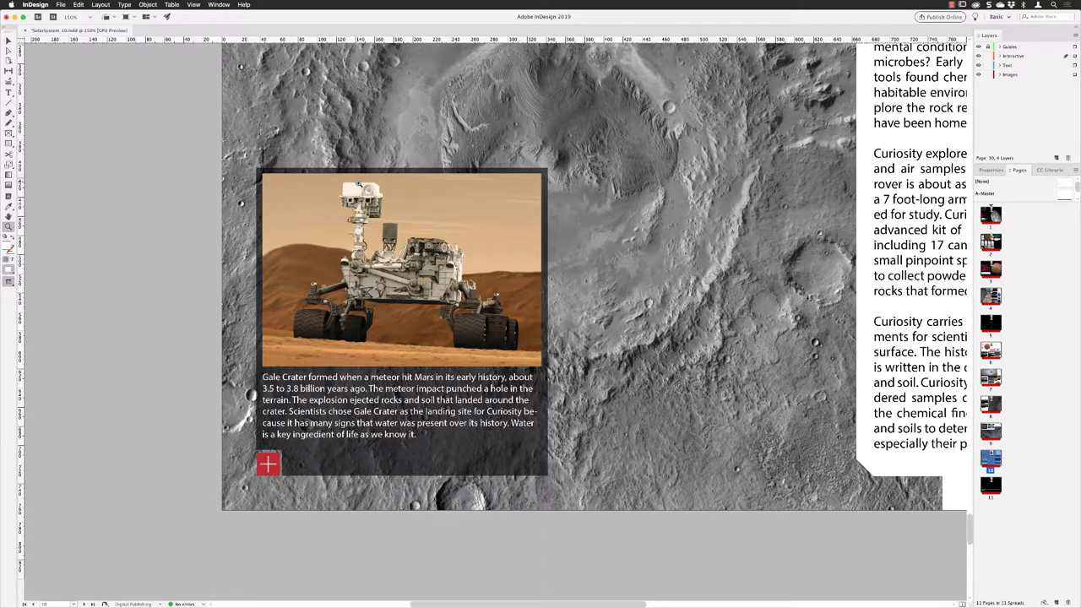
Step: Group the rover photo and its Gale Crater caption into one object
{"action": "left_click", "coordinate": [12, 40]}
{"action": "left_click", "coordinate": [388, 477]}
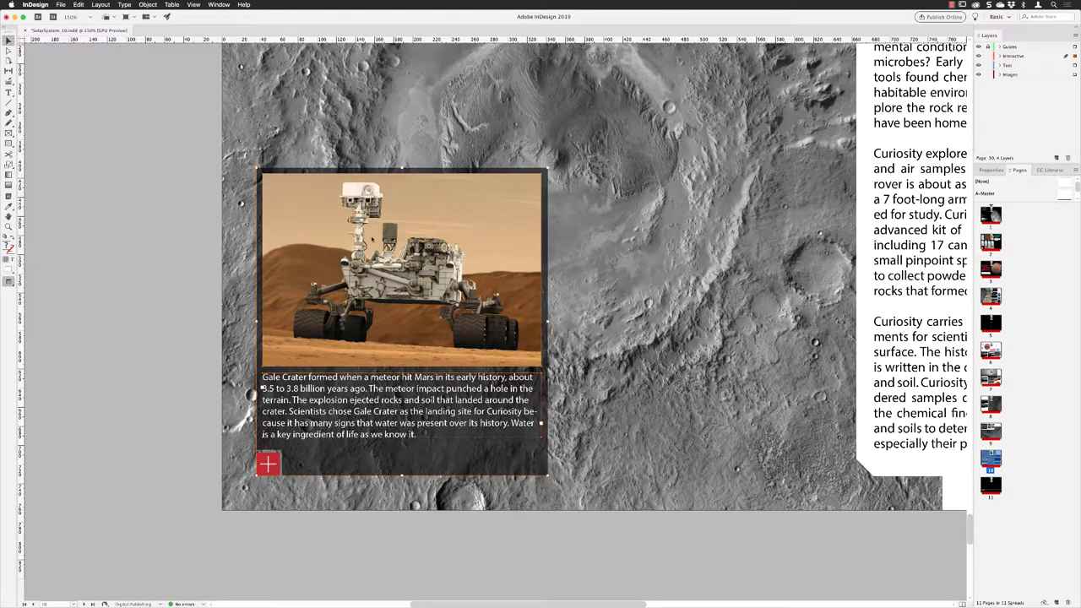
{"action": "left_click", "coordinate": [147, 4]}
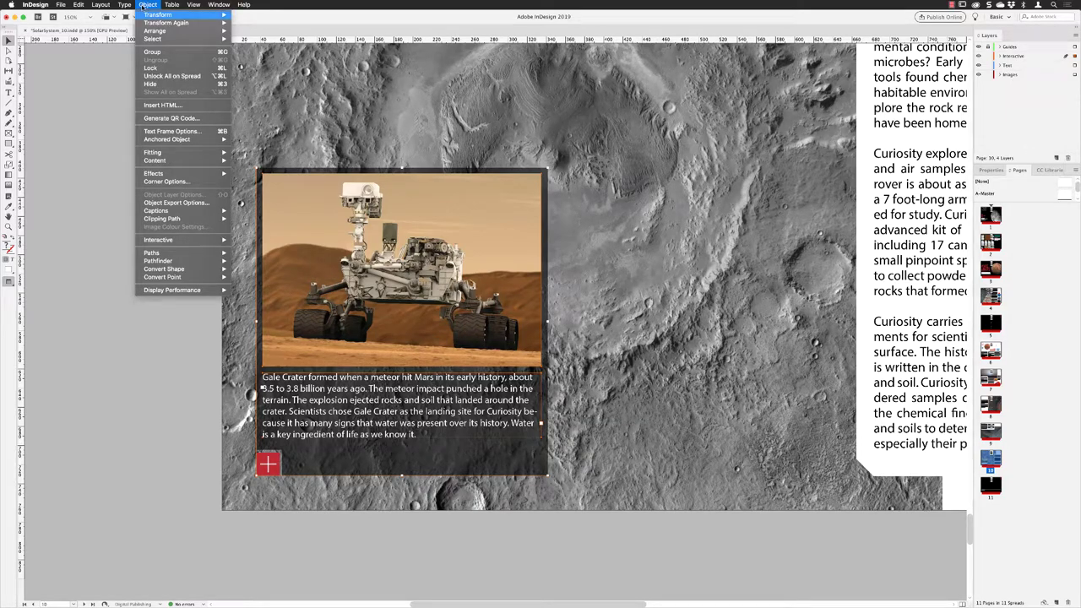
{"action": "left_click", "coordinate": [152, 53]}
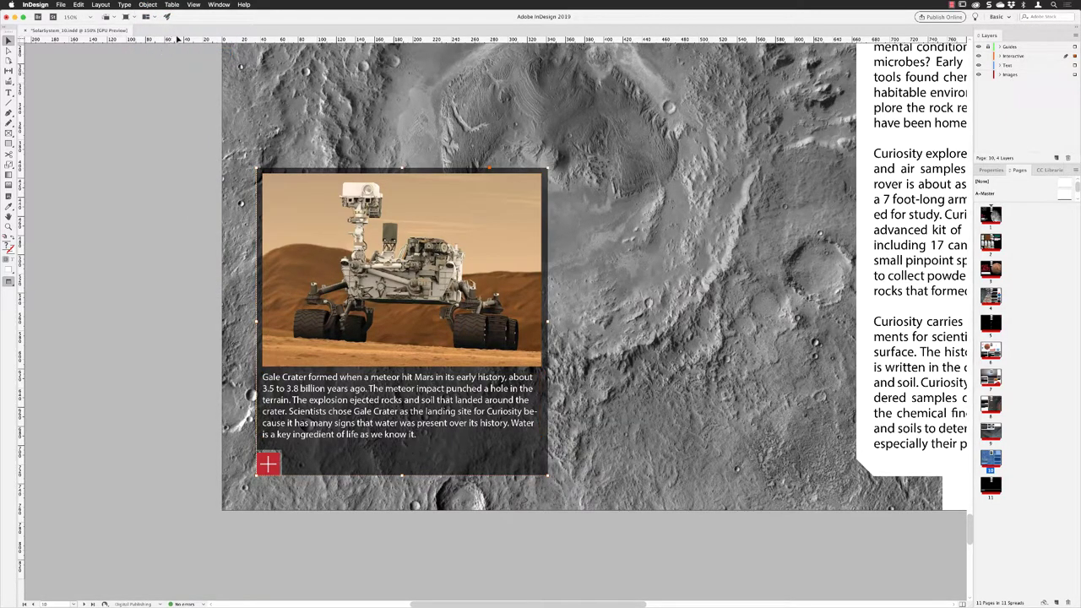
Step: Open the Buttons and Forms panel from Window > Interactive
{"action": "left_click", "coordinate": [220, 5]}
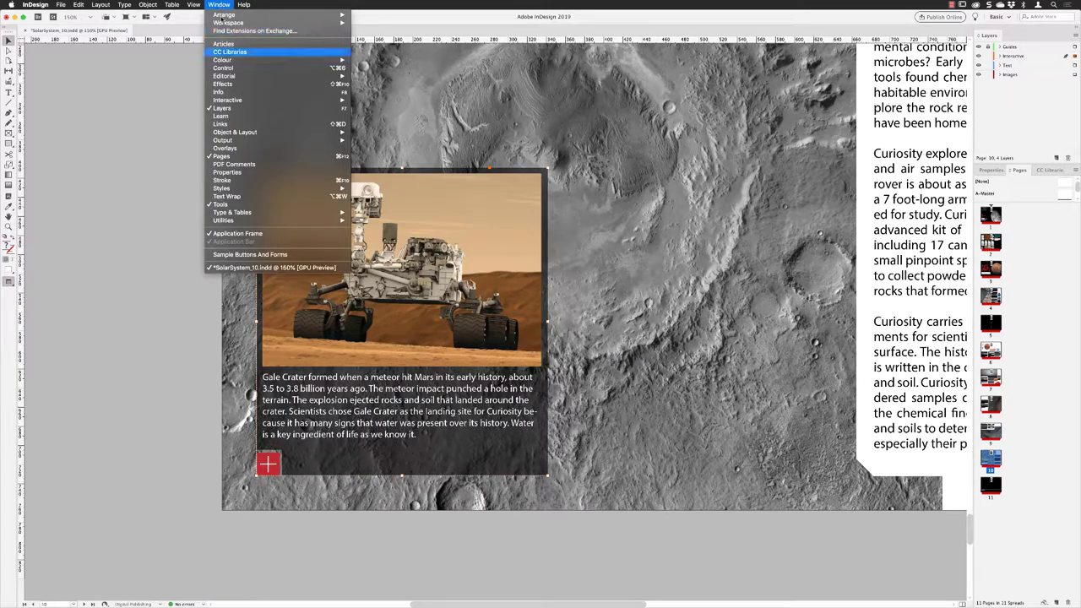
{"action": "mouse_move", "coordinate": [226, 98]}
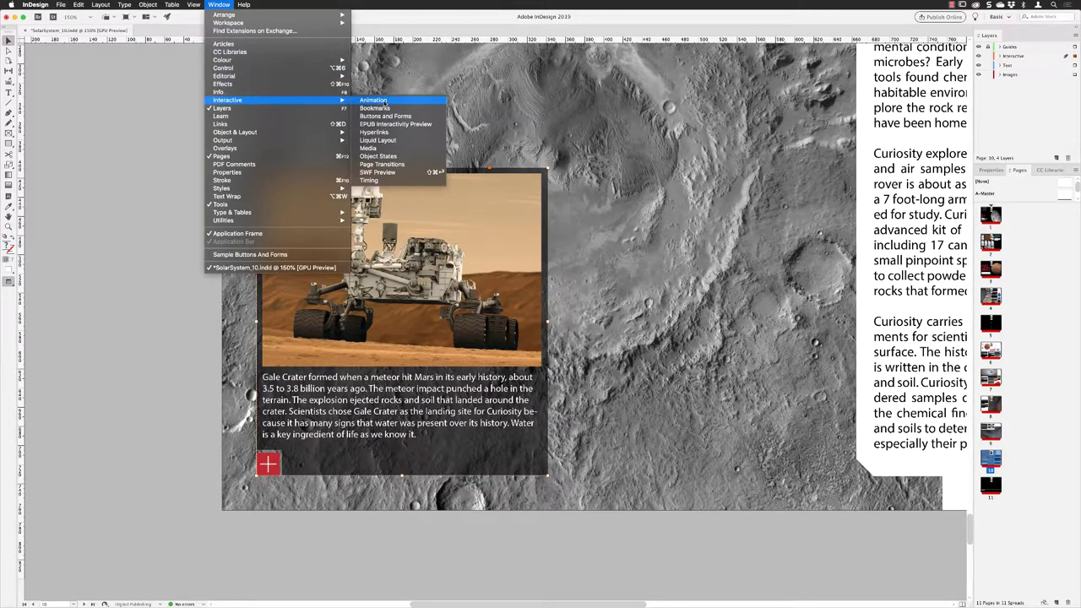
{"action": "left_click", "coordinate": [385, 116]}
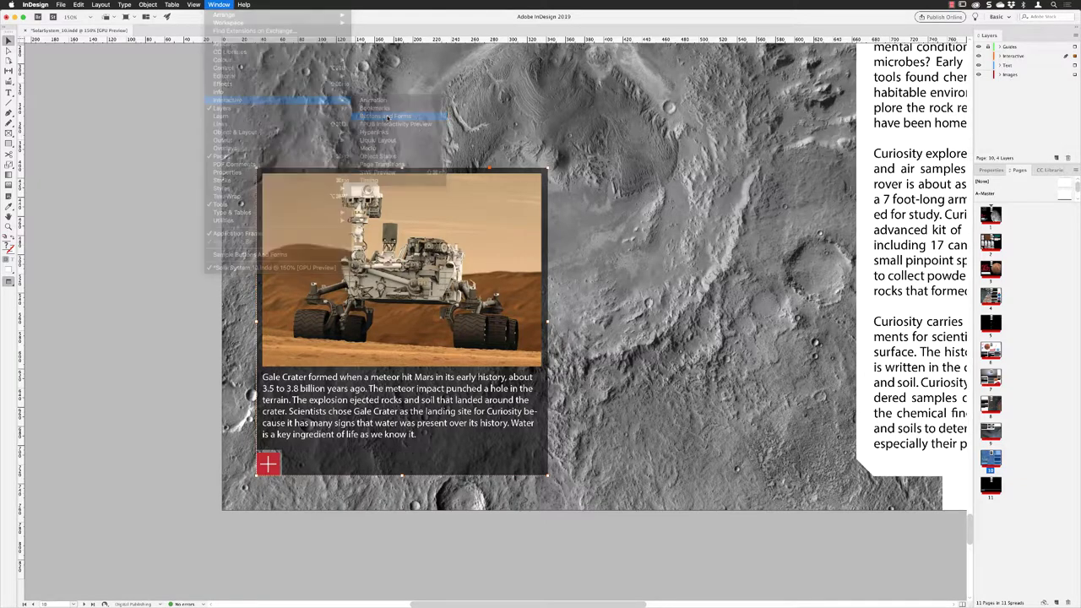
Step: Make the photo-and-caption group a button named Caption, set to Hidden Until Triggered
{"action": "left_click_drag", "start_coordinate": [283, 200], "coordinate": [259, 193]}
{"action": "scroll", "coordinate": [218, 184], "scroll_direction": "left", "scroll_amount": 3}
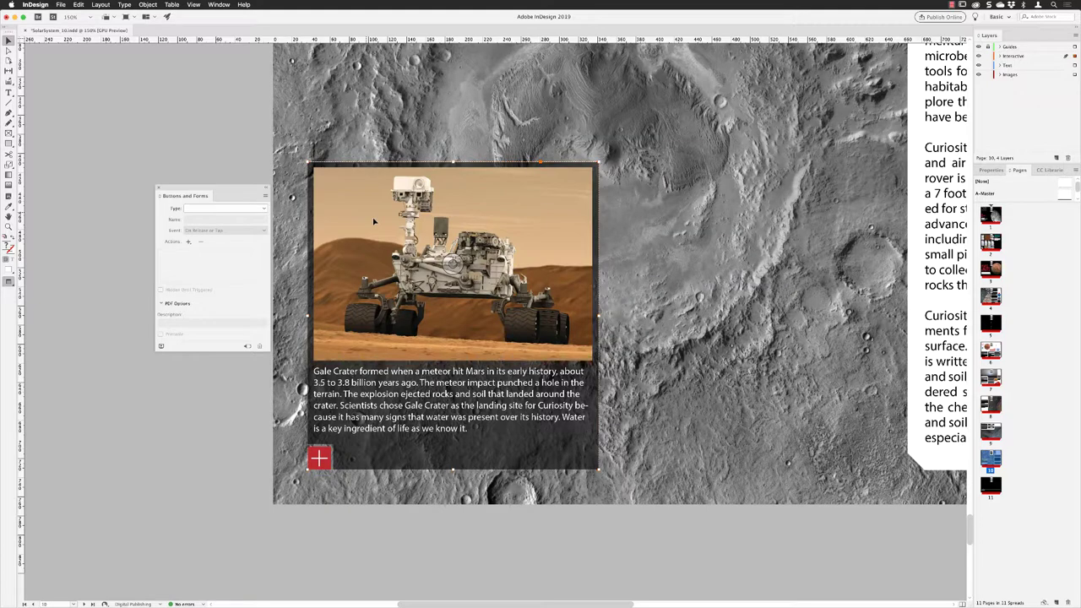
{"action": "left_click", "coordinate": [259, 212]}
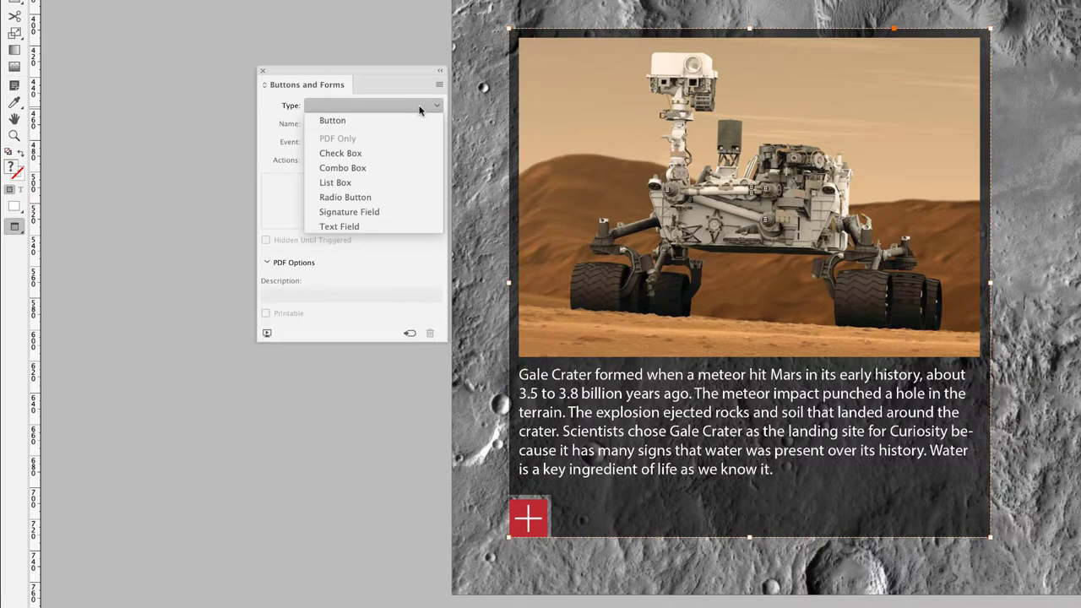
{"action": "left_click", "coordinate": [404, 121]}
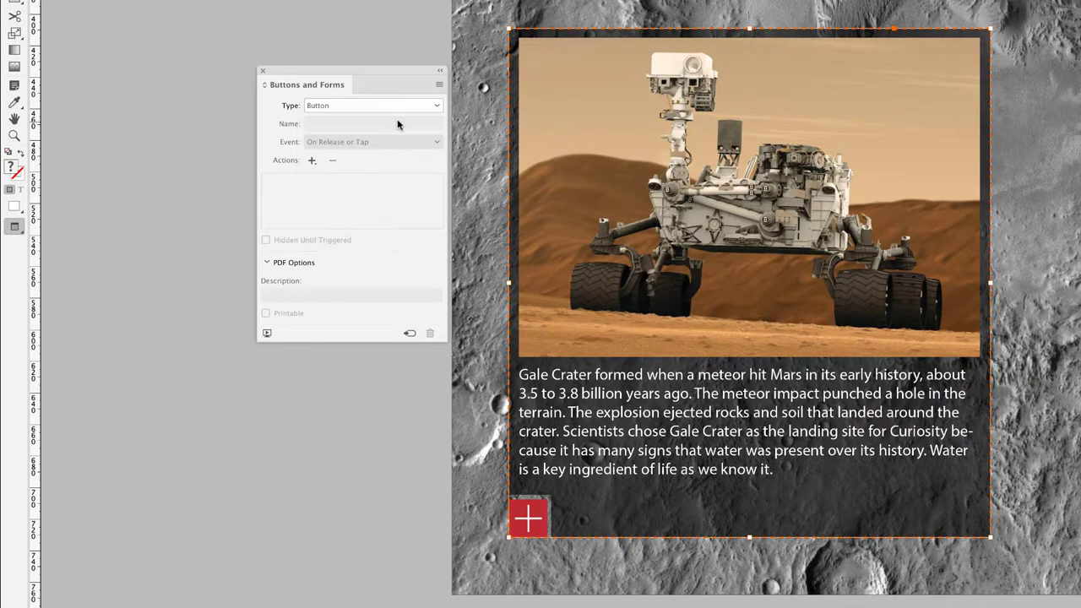
{"action": "left_click", "coordinate": [280, 125]}
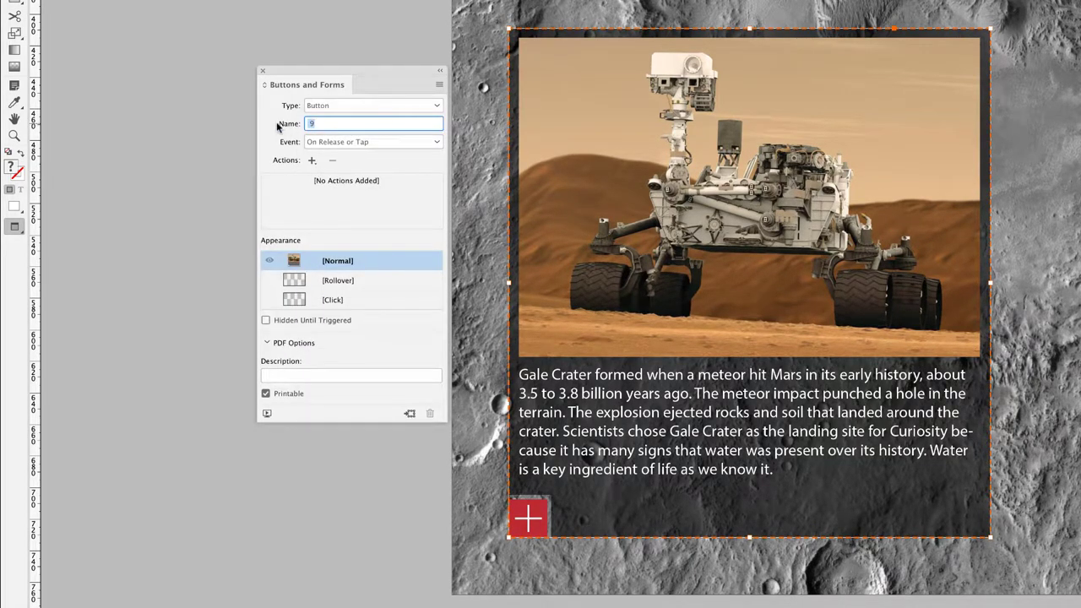
{"action": "type", "text": "Caption"}
{"action": "key", "text": "Return"}
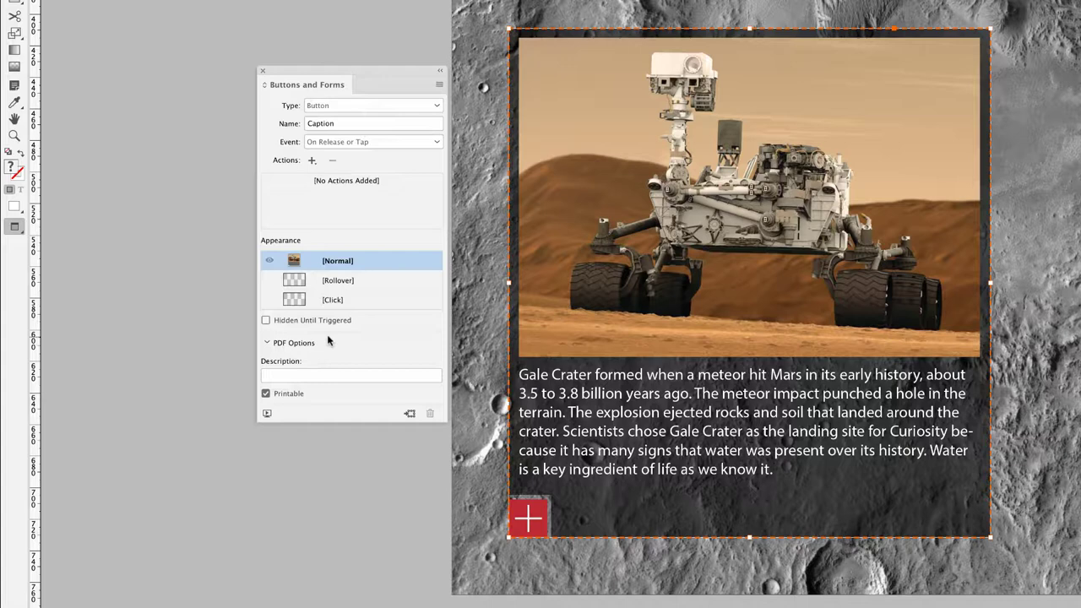
{"action": "left_click", "coordinate": [266, 322]}
Step: Zoom in on the red plus square and select it instead of the caption group
{"action": "left_click", "coordinate": [13, 135]}
{"action": "left_click", "coordinate": [547, 524]}
{"action": "left_click", "coordinate": [841, 288]}
{"action": "left_click", "coordinate": [743, 293]}
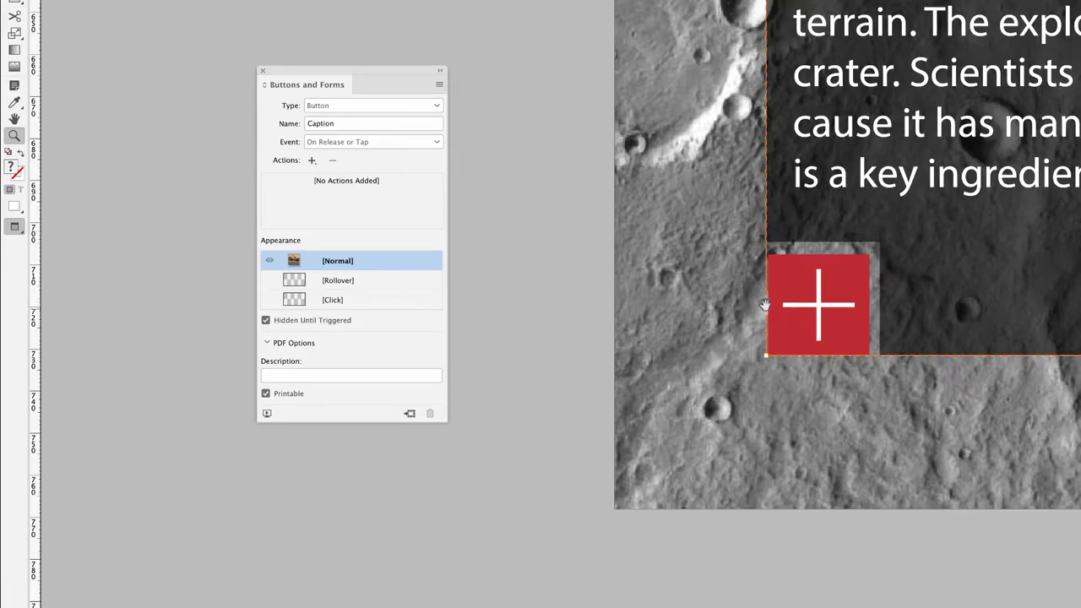
{"action": "left_click_drag", "start_coordinate": [764, 304], "coordinate": [841, 310]}
{"action": "key", "text": "v"}
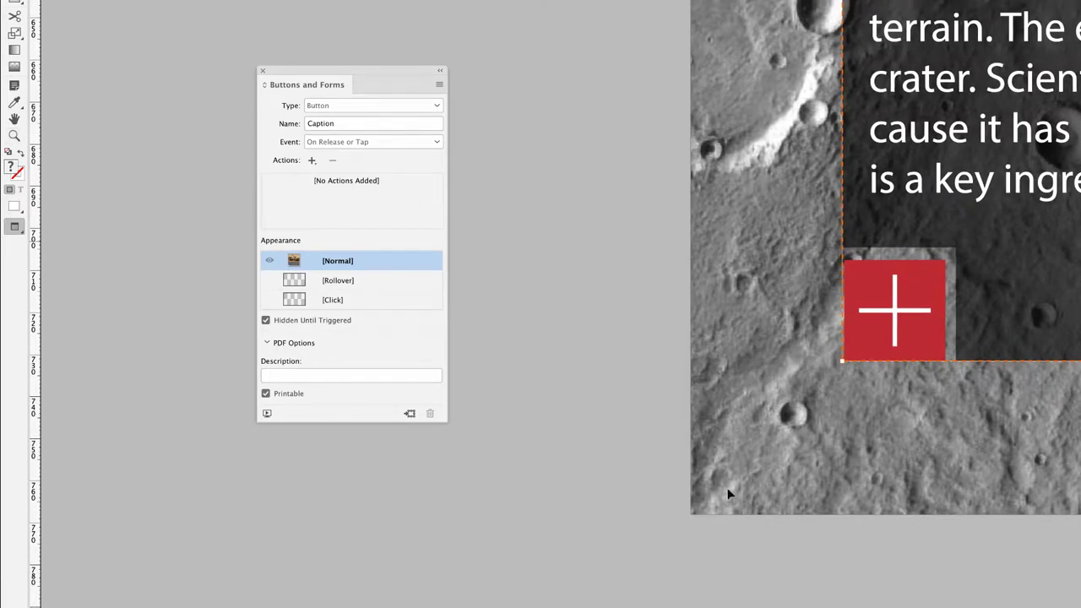
{"action": "left_click", "coordinate": [815, 575]}
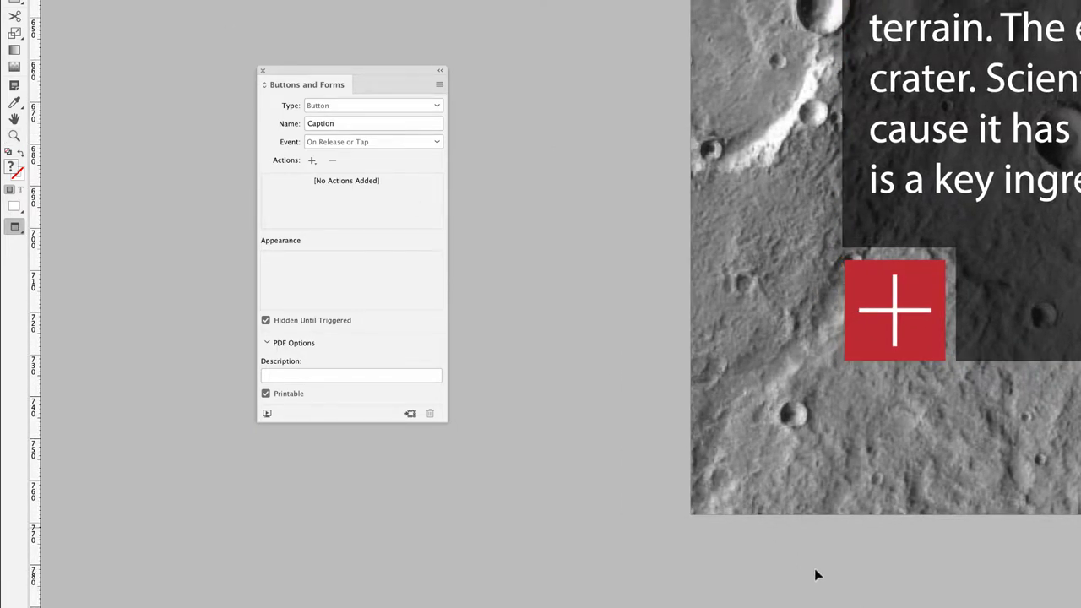
{"action": "left_click", "coordinate": [869, 336]}
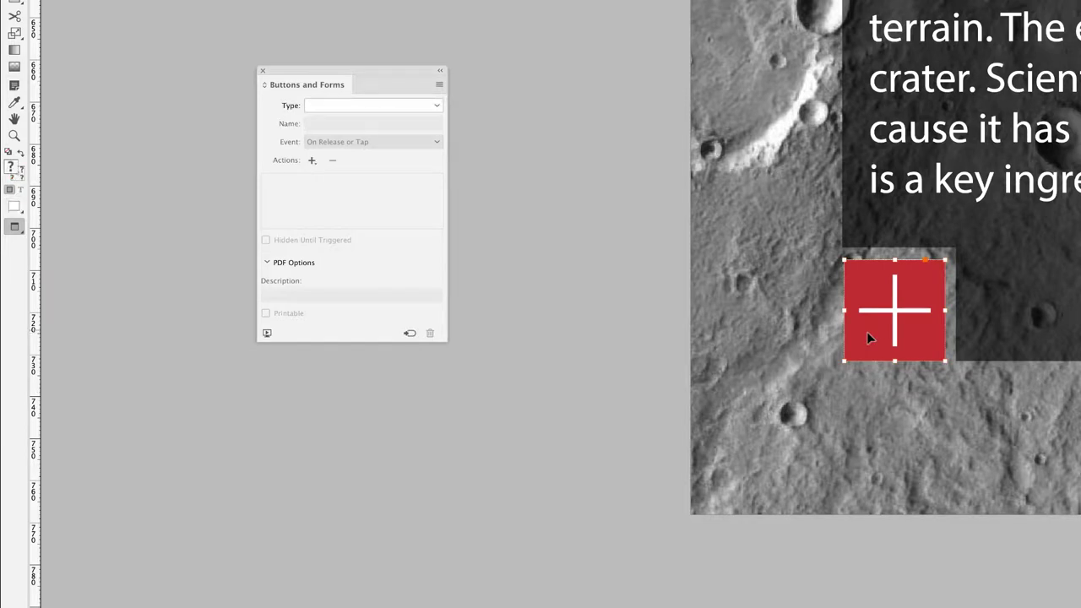
Step: Make the red plus square a button named Plus and open its list of actions
{"action": "left_click", "coordinate": [428, 107]}
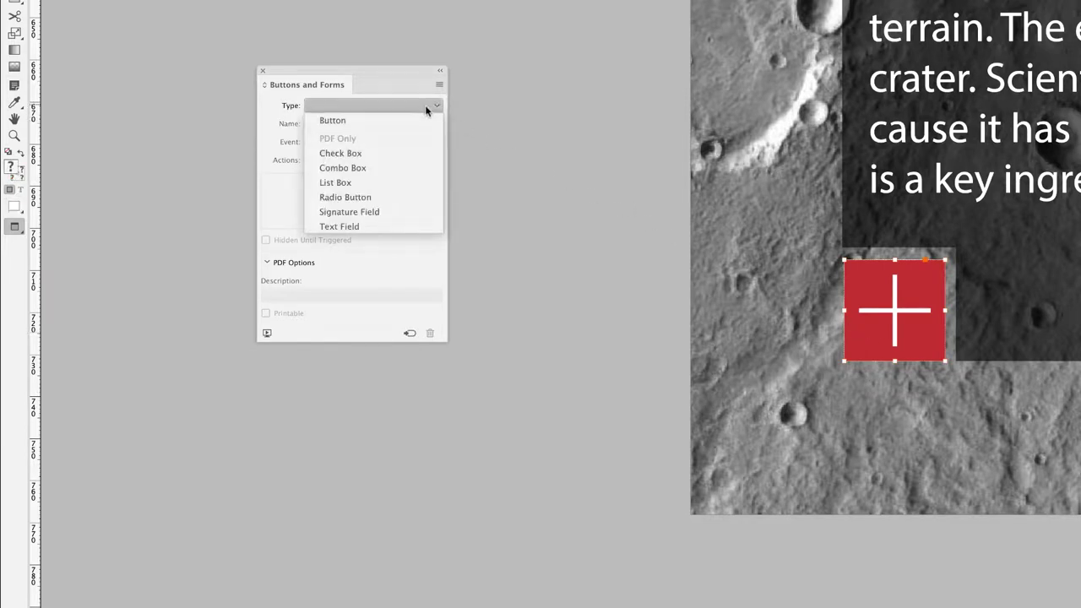
{"action": "left_click", "coordinate": [421, 117]}
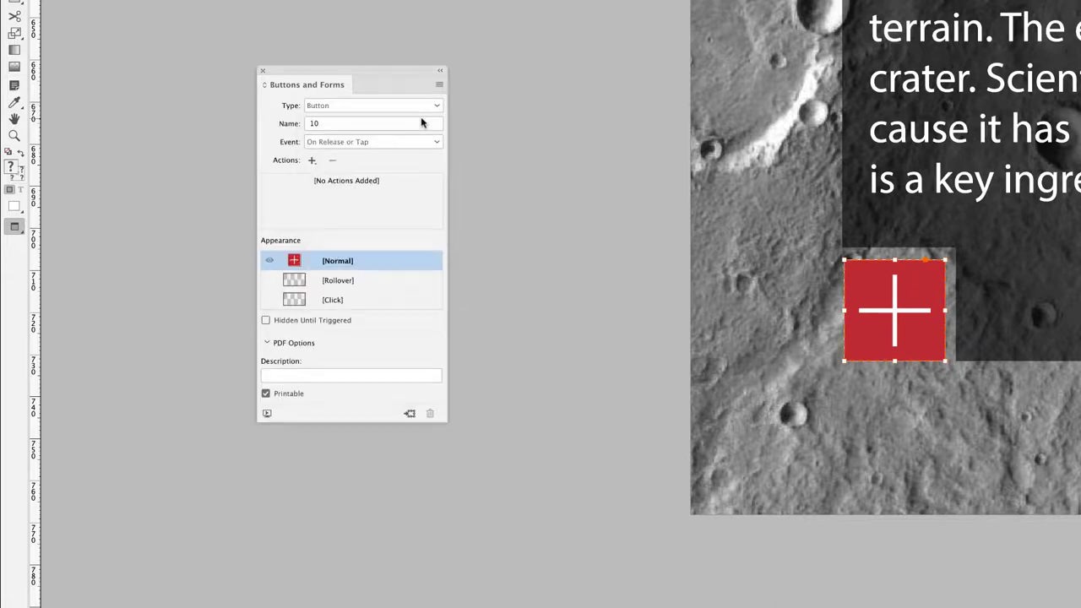
{"action": "left_click_drag", "start_coordinate": [329, 124], "coordinate": [279, 125]}
{"action": "type", "text": "Plus"}
{"action": "key", "text": "Return"}
{"action": "left_click", "coordinate": [311, 161]}
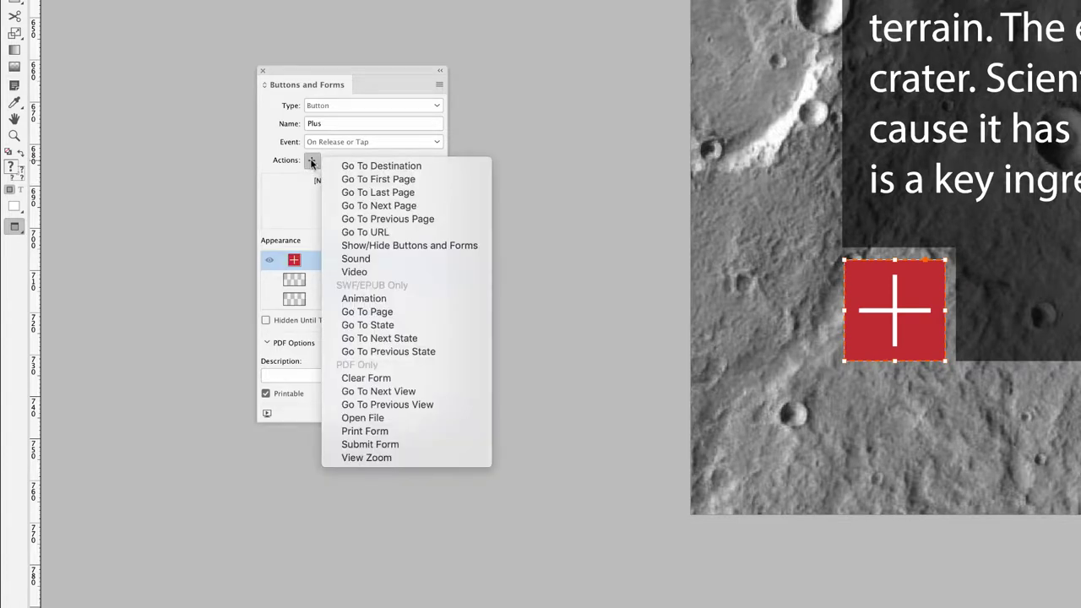
{"action": "key", "text": "Down"}
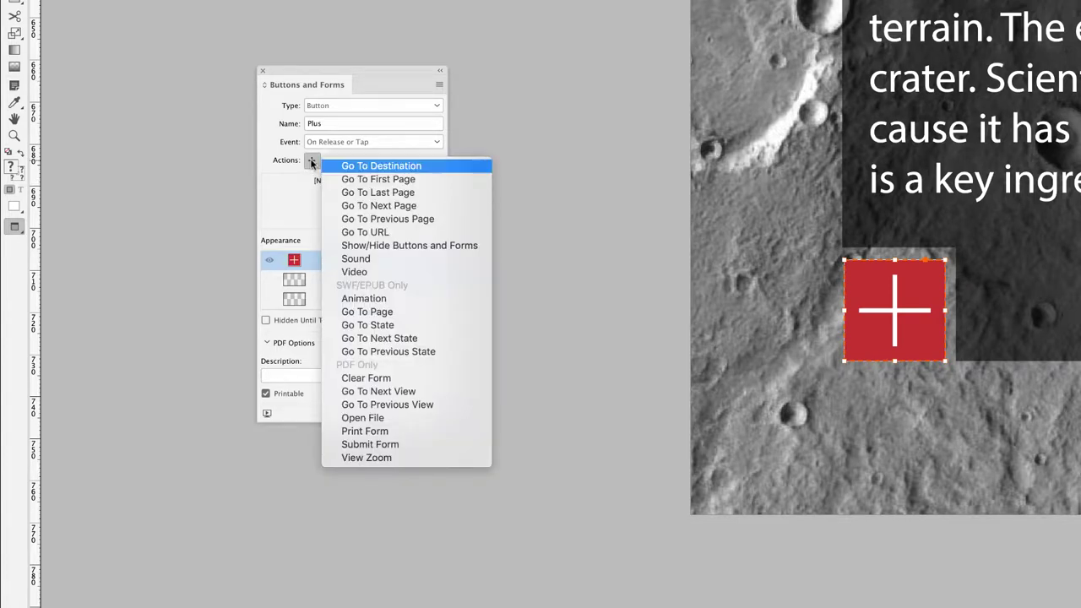
{"action": "key", "text": "Down"}
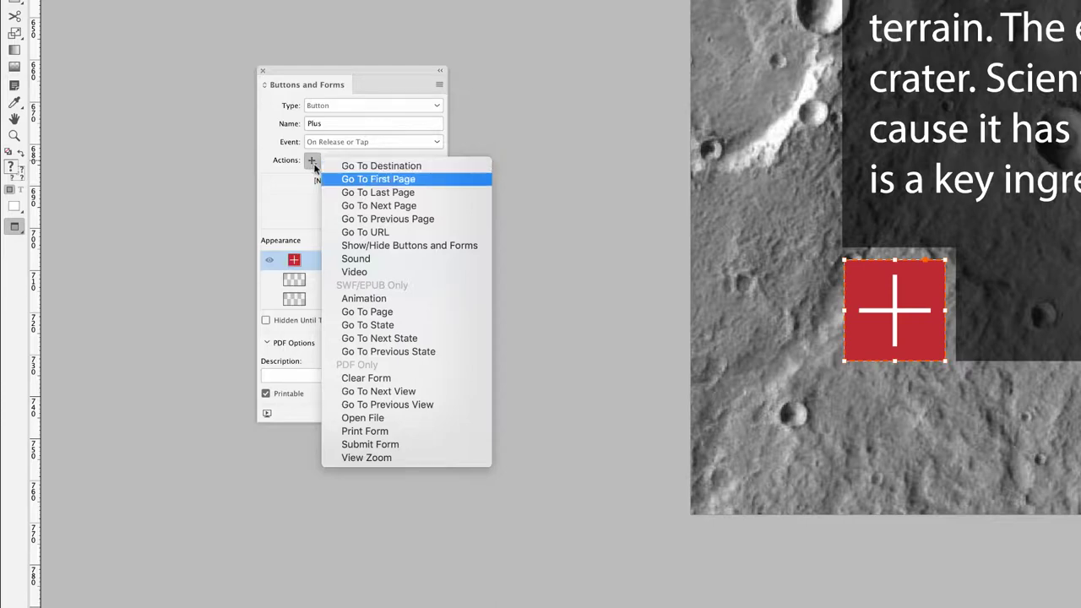
Step: Add a Show/Hide Buttons and Forms action to Plus that shows the Caption button
{"action": "left_click", "coordinate": [372, 245]}
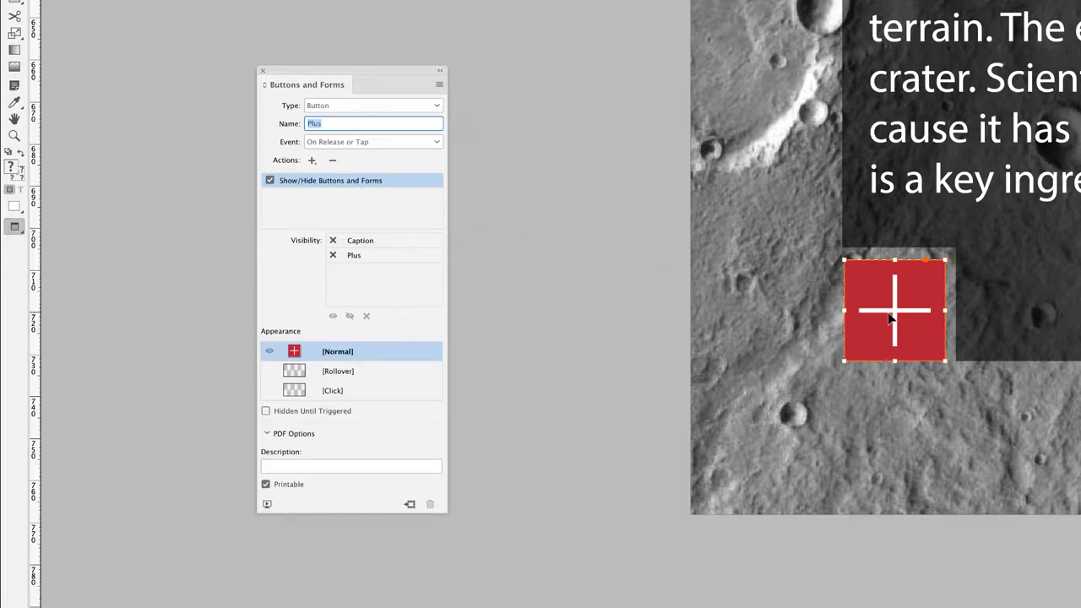
{"action": "left_click", "coordinate": [333, 241]}
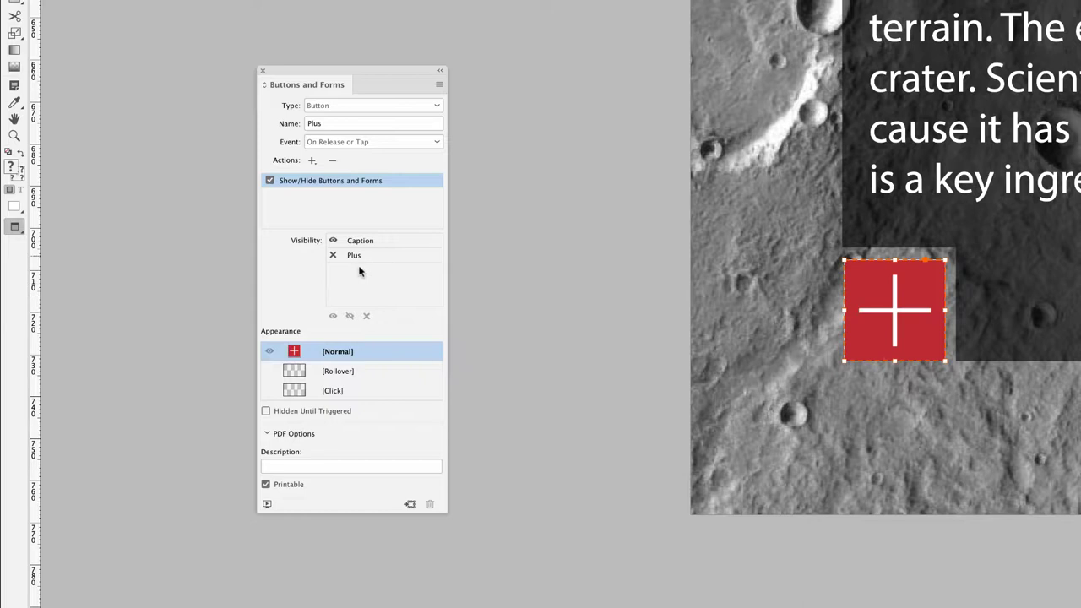
{"action": "left_click", "coordinate": [333, 256]}
Step: Set the action to hide Plus itself, and fill its Rollover appearance with Green
{"action": "left_click", "coordinate": [333, 256]}
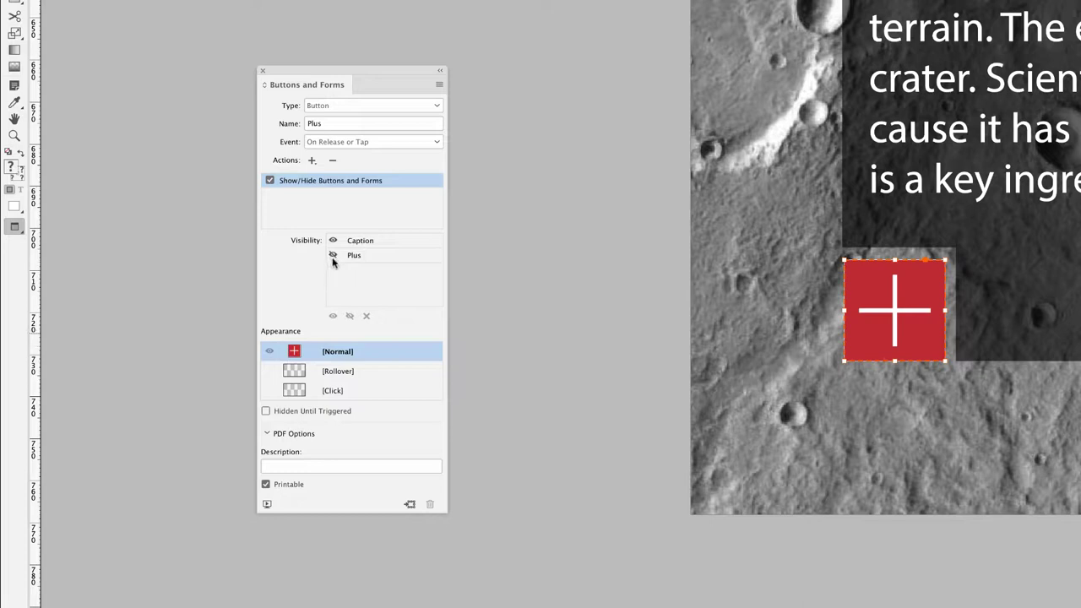
{"action": "left_click", "coordinate": [365, 371]}
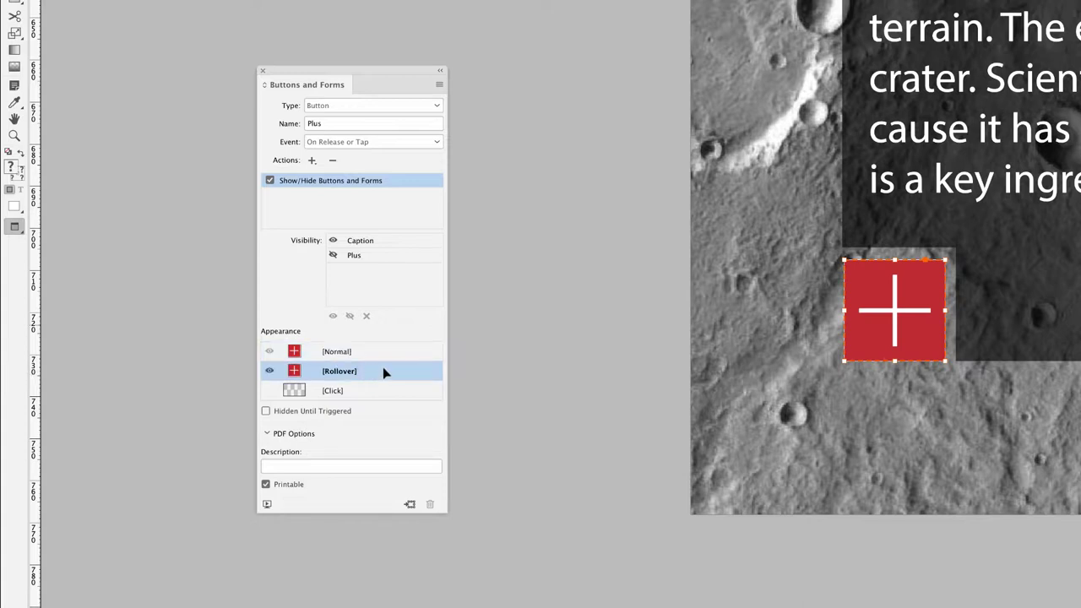
{"action": "double_click", "coordinate": [863, 287]}
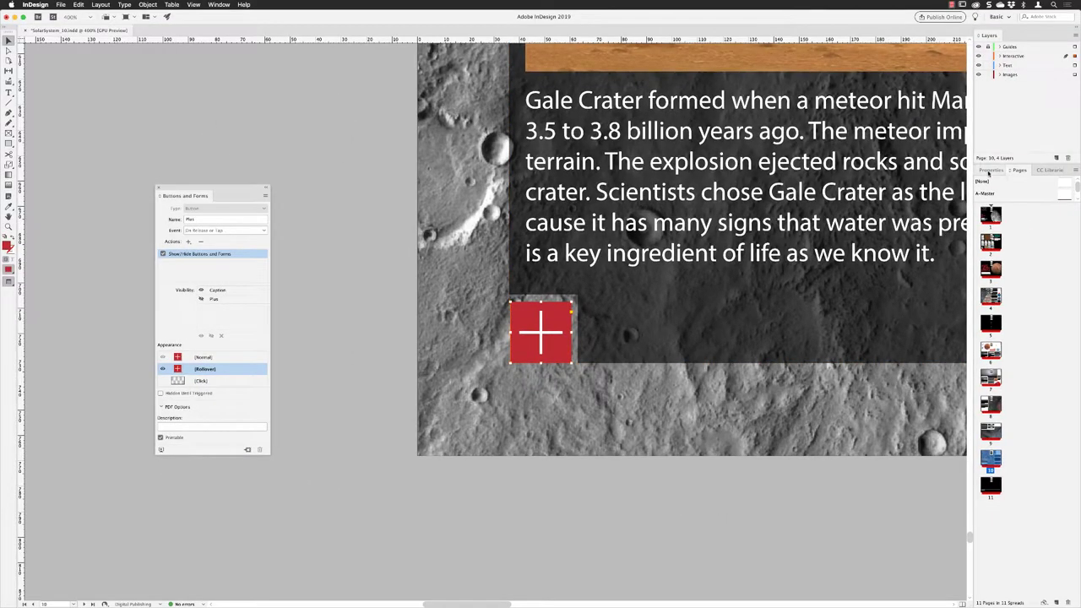
{"action": "left_click", "coordinate": [991, 170]}
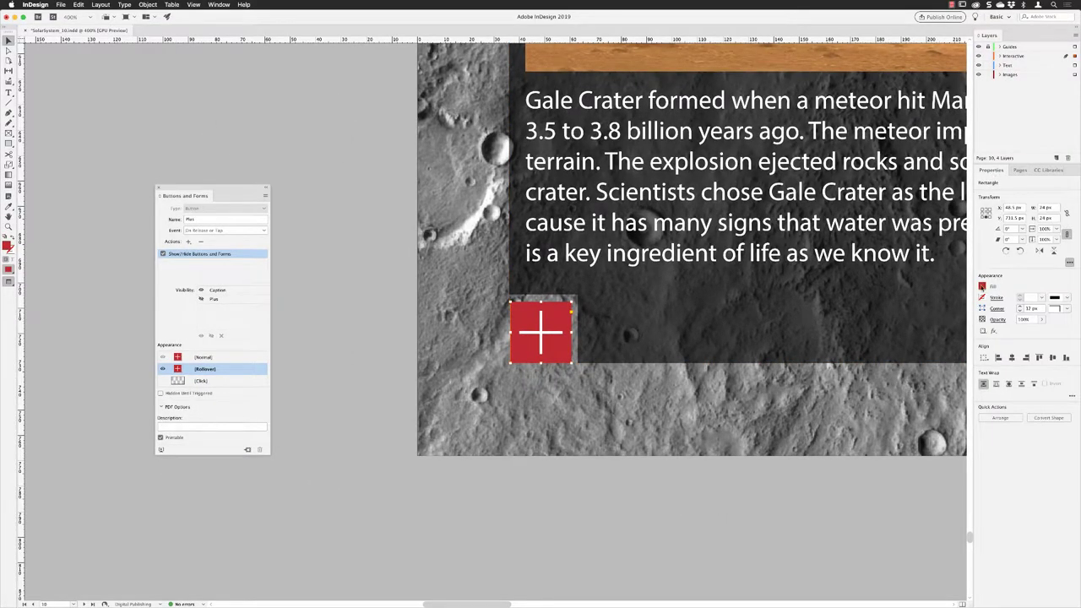
{"action": "left_click", "coordinate": [982, 286]}
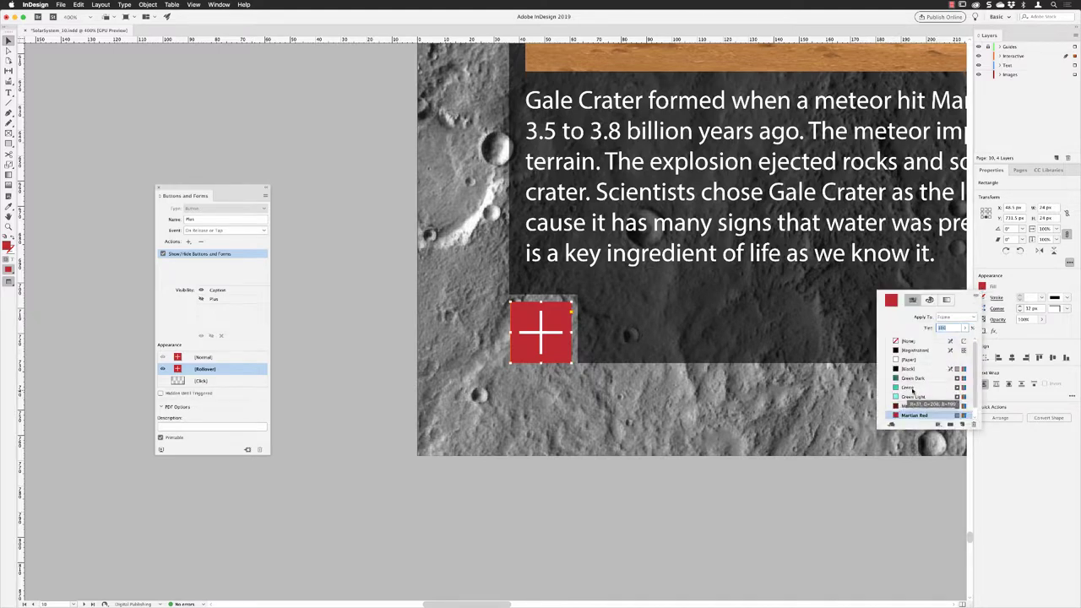
{"action": "left_click", "coordinate": [911, 388]}
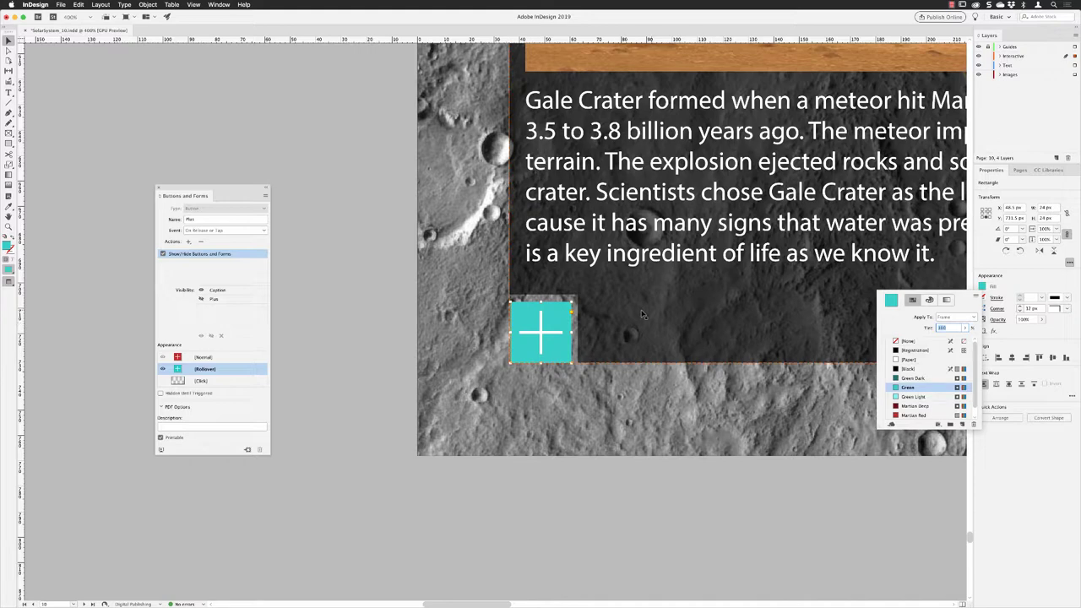
{"action": "key", "text": "Escape"}
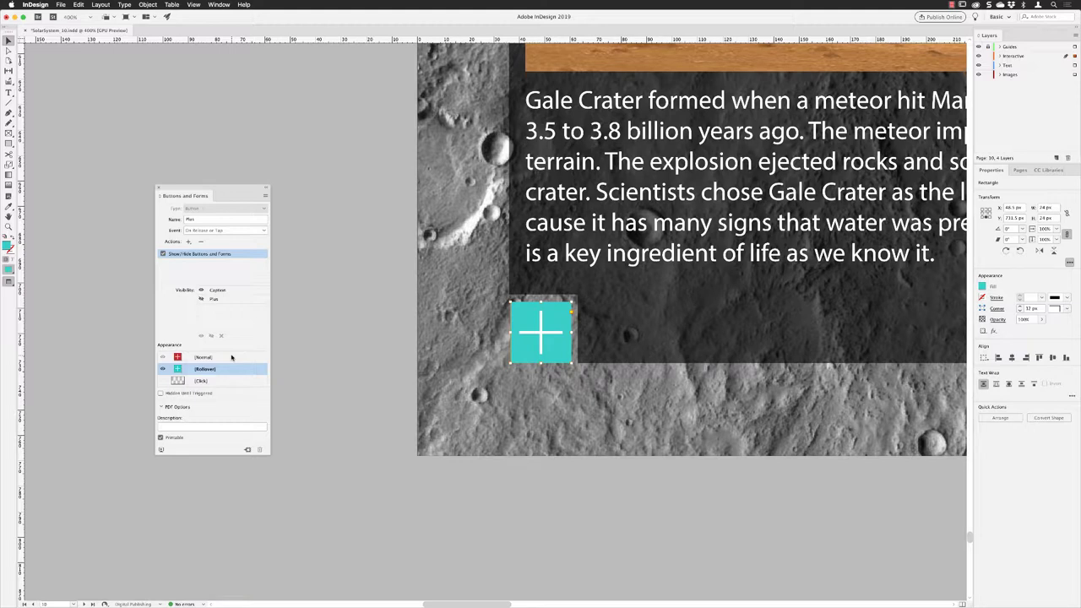
{"action": "left_click", "coordinate": [231, 357]}
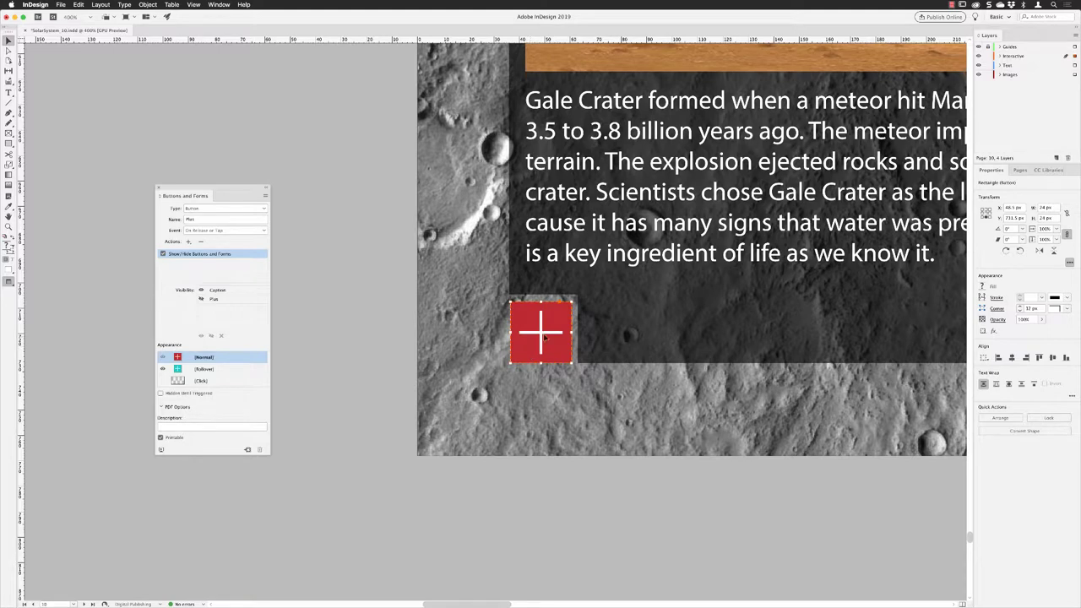
{"action": "left_click", "coordinate": [364, 333]}
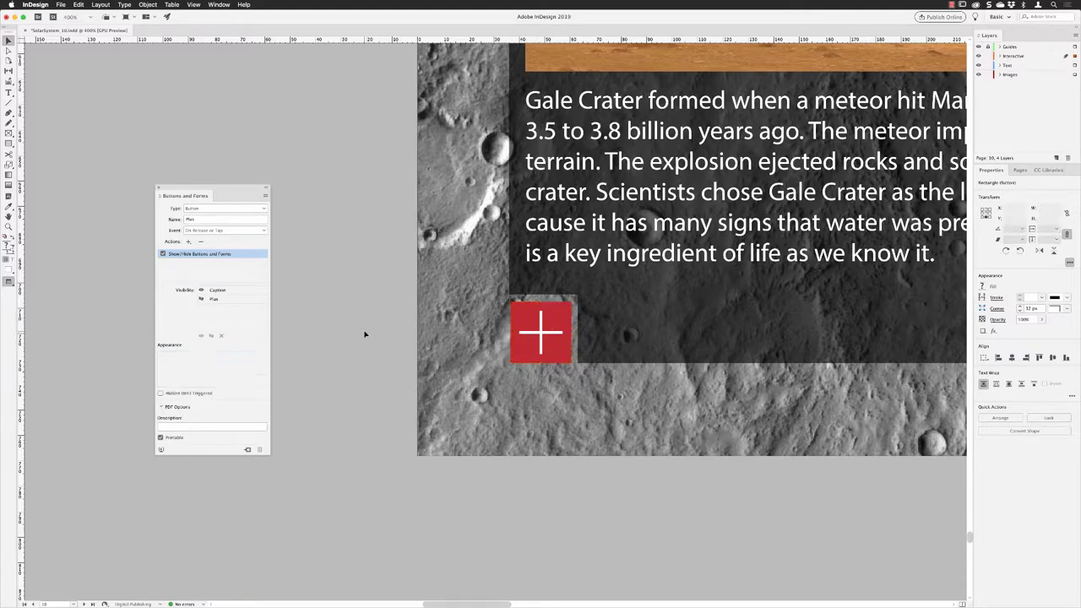
Step: Alt-drag a copy of the Plus button to its left and rename it Minus
{"action": "left_click", "coordinate": [534, 323]}
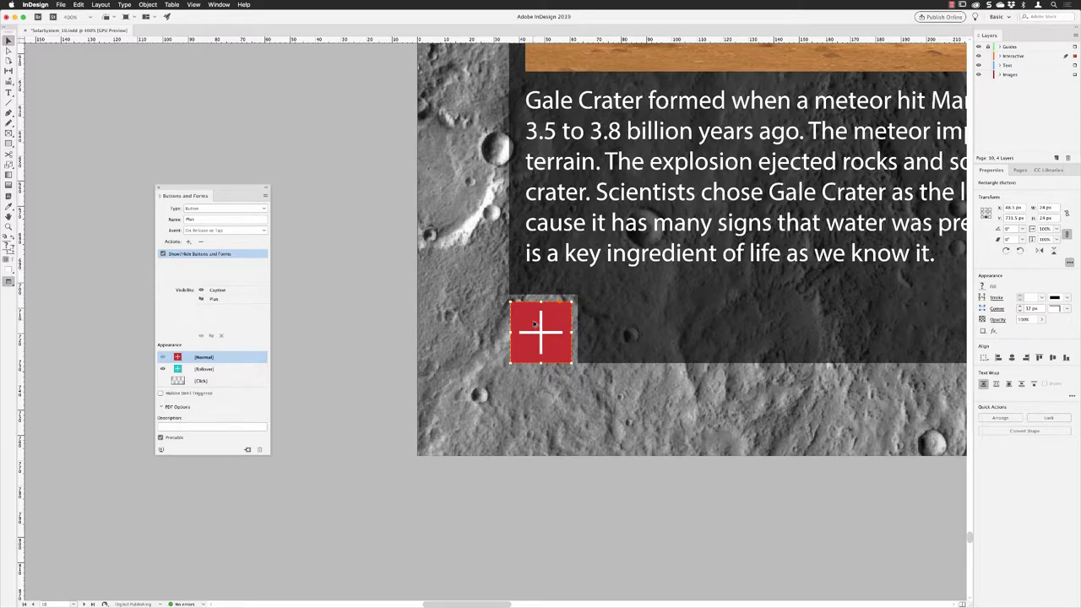
{"action": "left_click_drag", "start_coordinate": [534, 324], "coordinate": [455, 326]}
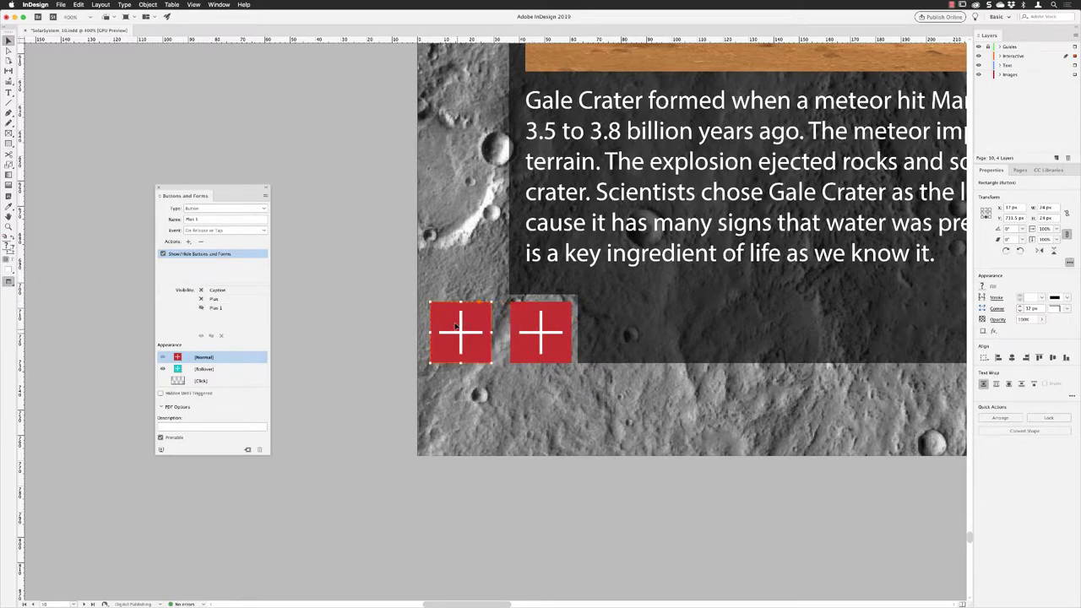
{"action": "triple_click", "coordinate": [206, 221]}
{"action": "type", "text": "Minus"}
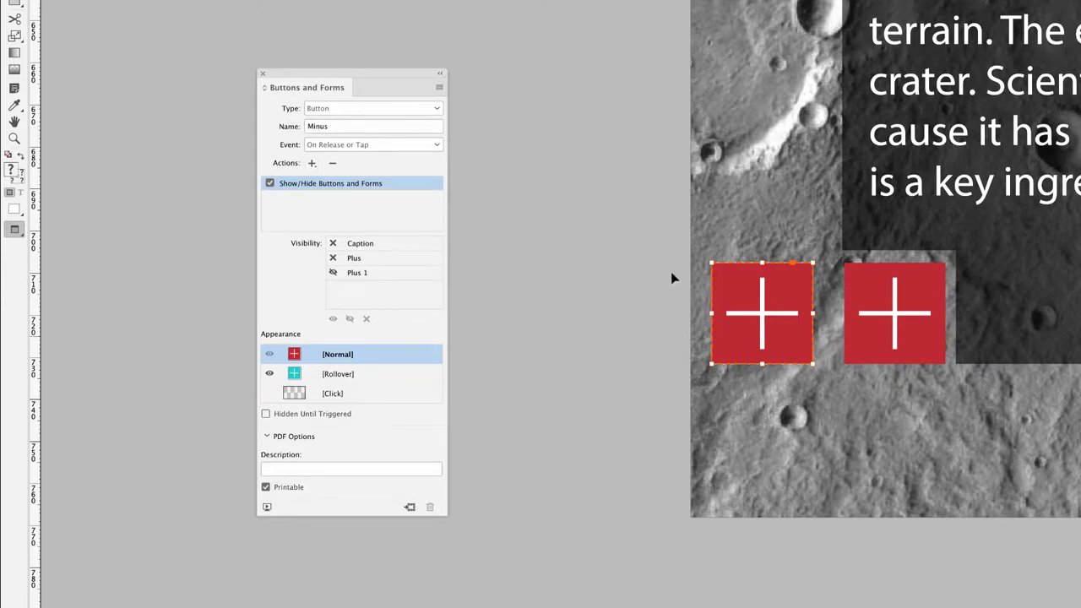
Step: Delete the vertical bar from the Minus button's red normal plus sign, leaving a white minus
{"action": "double_click", "coordinate": [782, 319]}
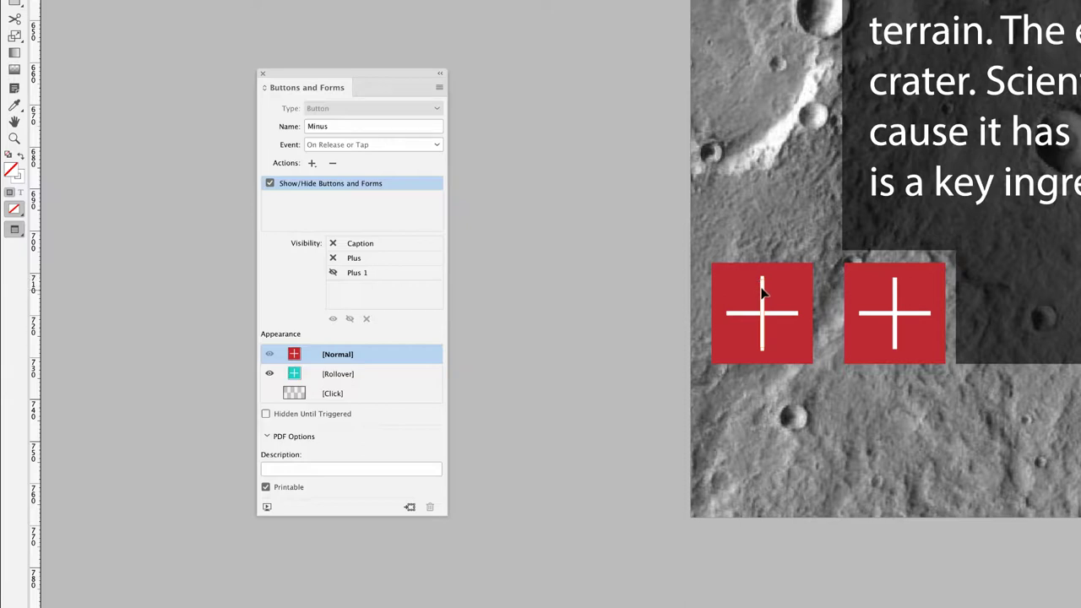
{"action": "key", "text": "Delete"}
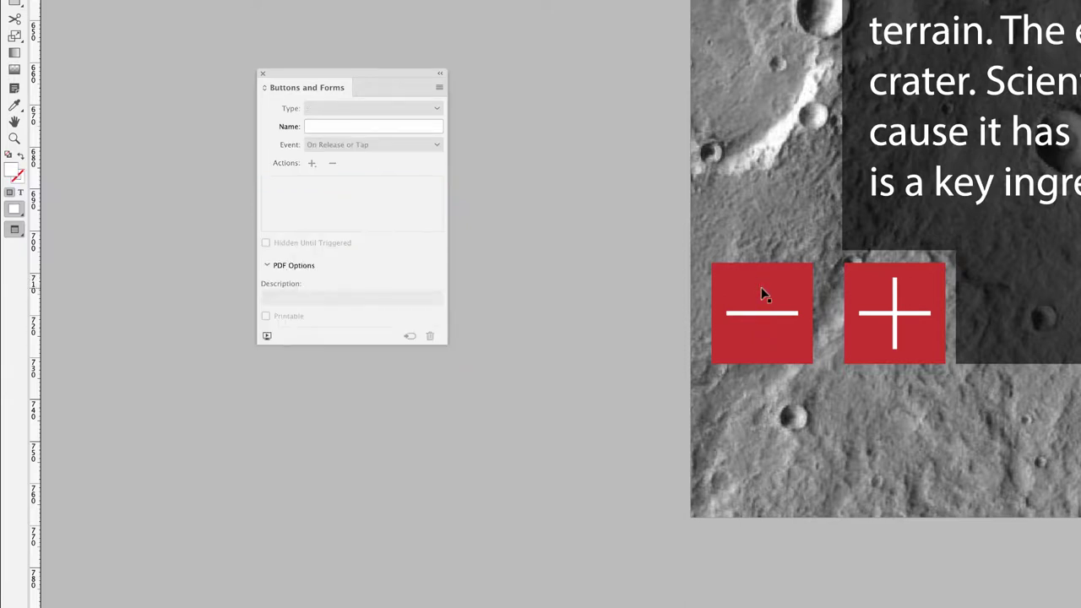
{"action": "left_click", "coordinate": [761, 294]}
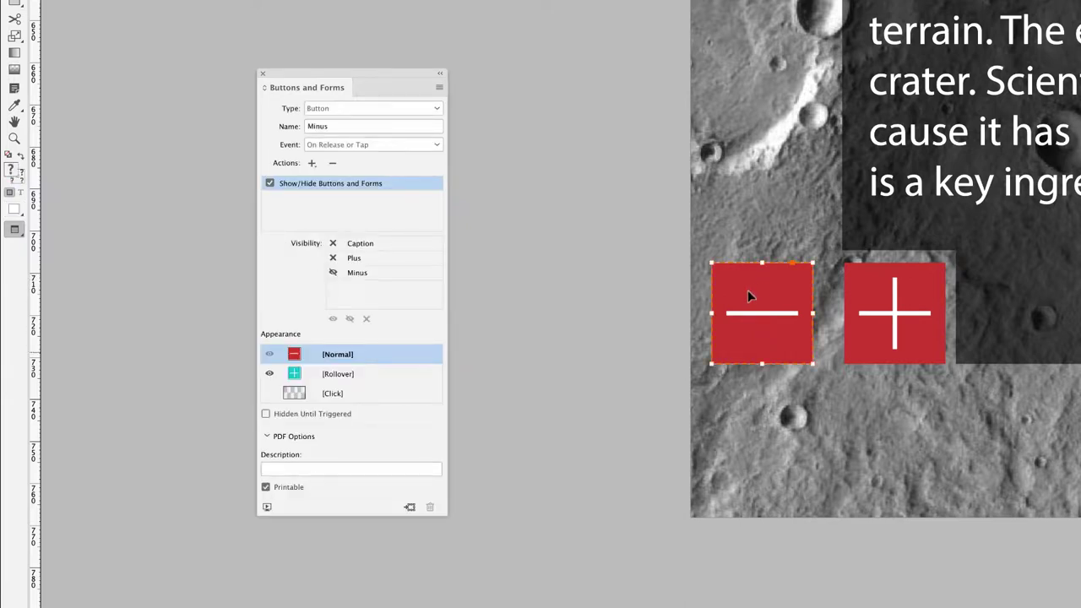
Step: Turn the green rollover plus into a minus too, then return to the Normal appearance
{"action": "left_click", "coordinate": [374, 375]}
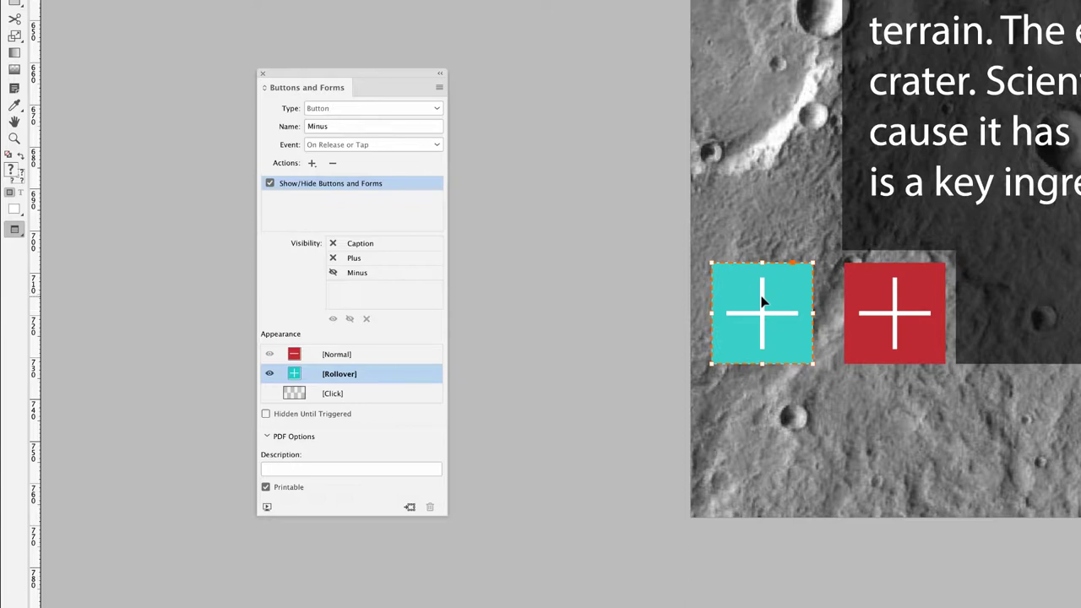
{"action": "key", "text": "super+shift+a"}
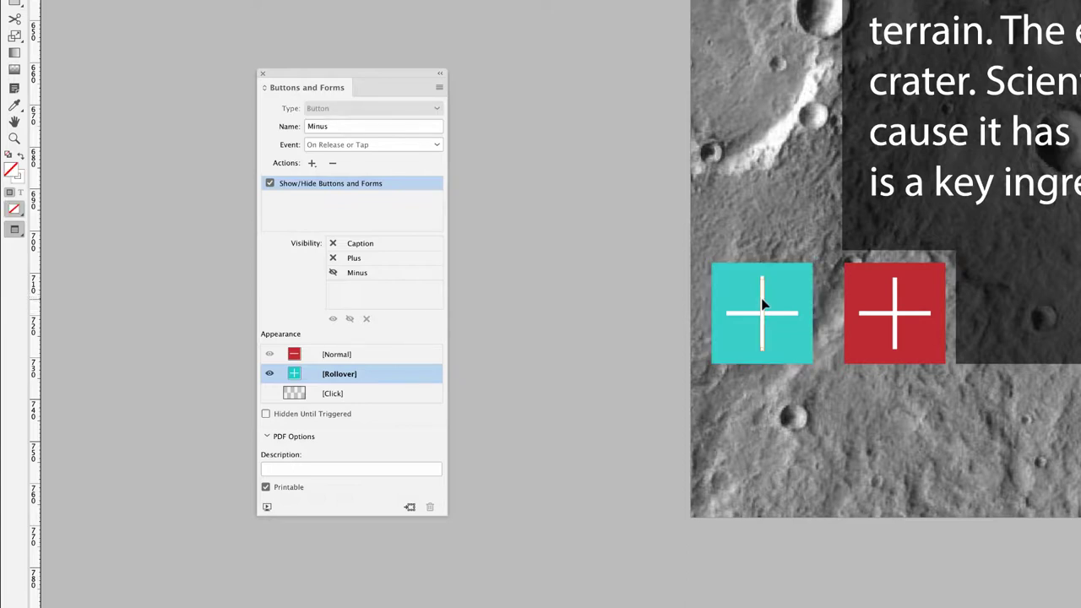
{"action": "left_click", "coordinate": [747, 289]}
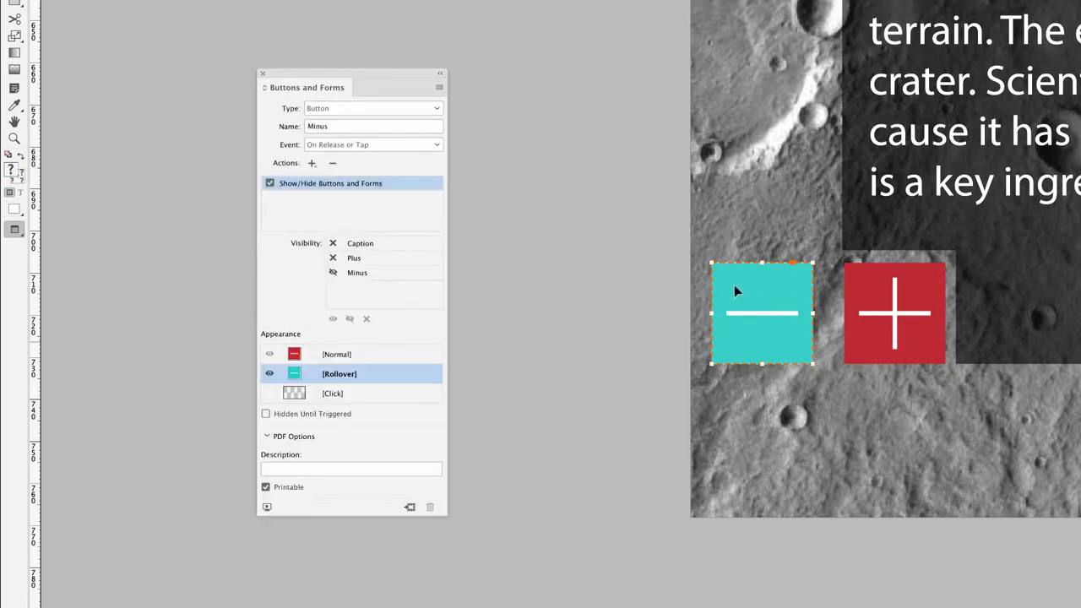
{"action": "left_click", "coordinate": [388, 358]}
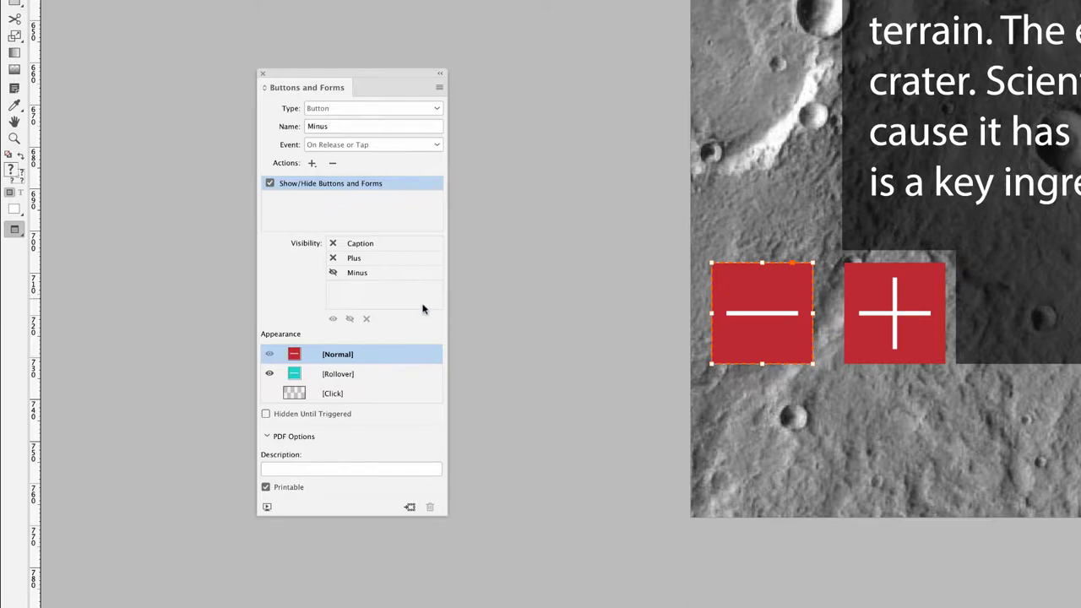
Step: Make Minus hide the Caption and show Plus, and make Plus also show Minus
{"action": "left_click", "coordinate": [334, 244]}
{"action": "left_click", "coordinate": [334, 258]}
{"action": "left_click", "coordinate": [910, 294]}
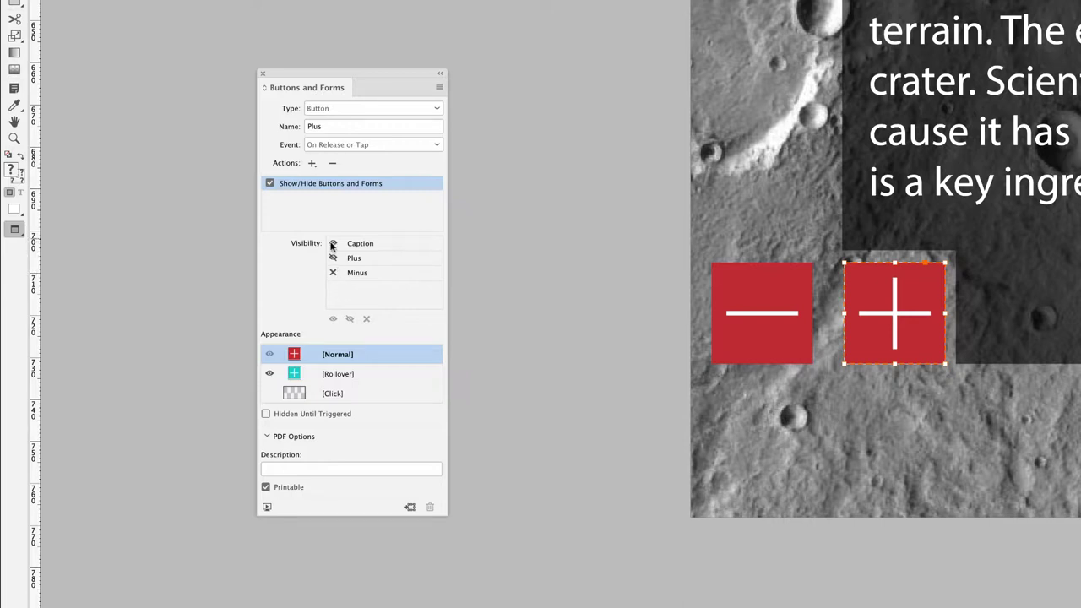
{"action": "left_click", "coordinate": [333, 272]}
Step: Set the Minus button to Hidden Until Triggered
{"action": "left_click", "coordinate": [761, 296]}
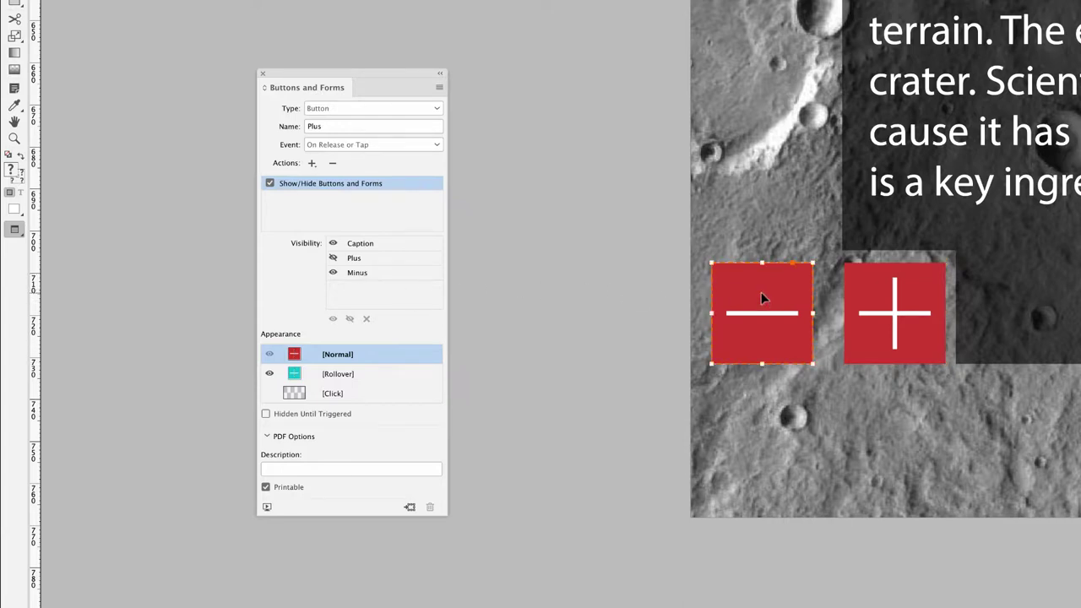
{"action": "left_click", "coordinate": [266, 415]}
{"action": "left_click", "coordinate": [897, 306]}
{"action": "left_click_drag", "start_coordinate": [898, 306], "coordinate": [897, 305]}
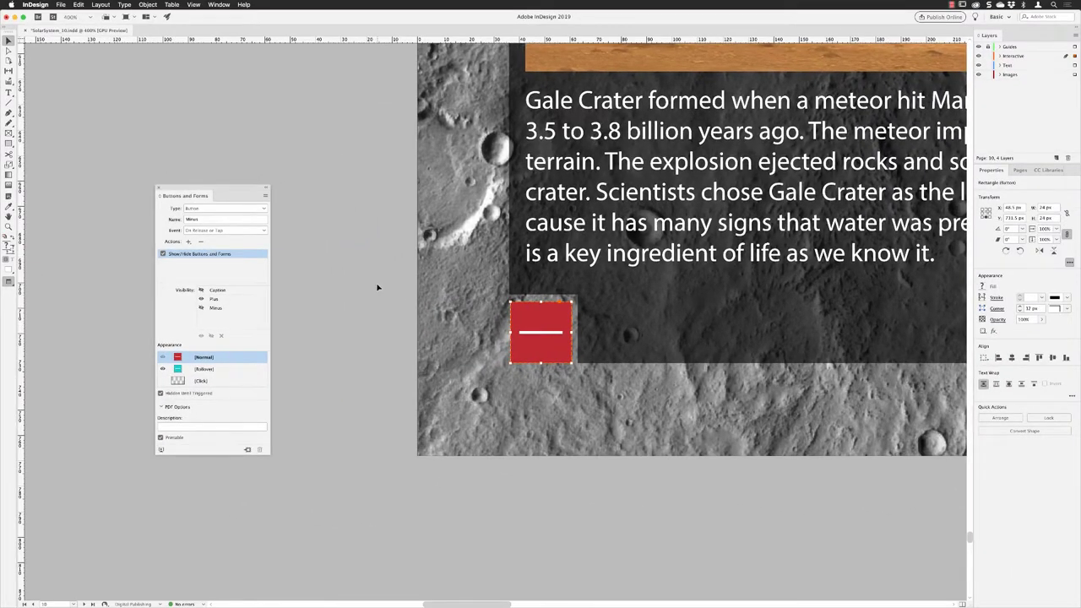
{"action": "left_click", "coordinate": [372, 289]}
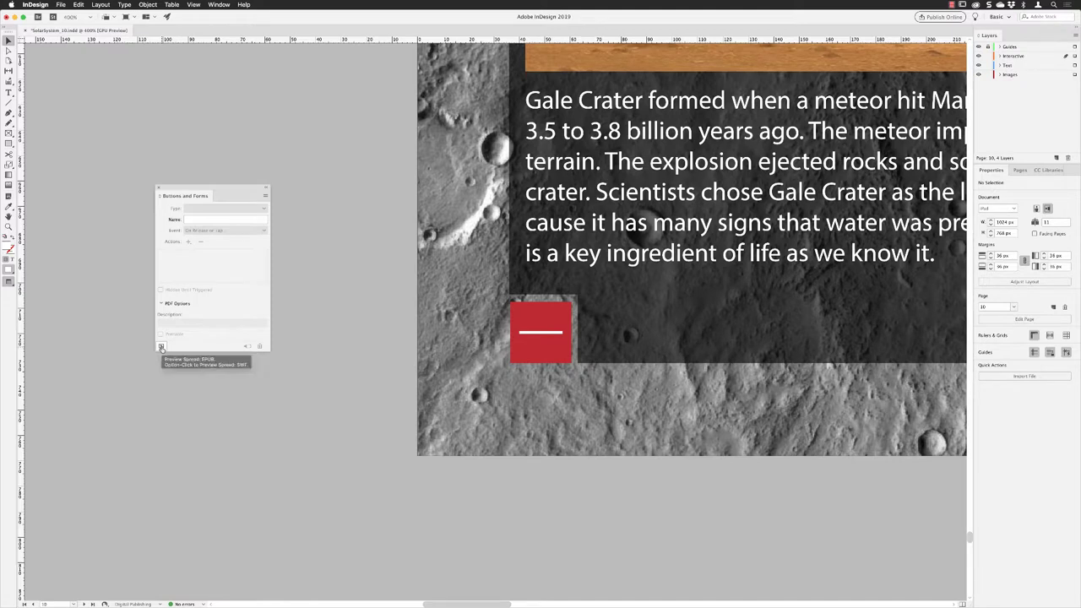
{"action": "left_click", "coordinate": [162, 347]}
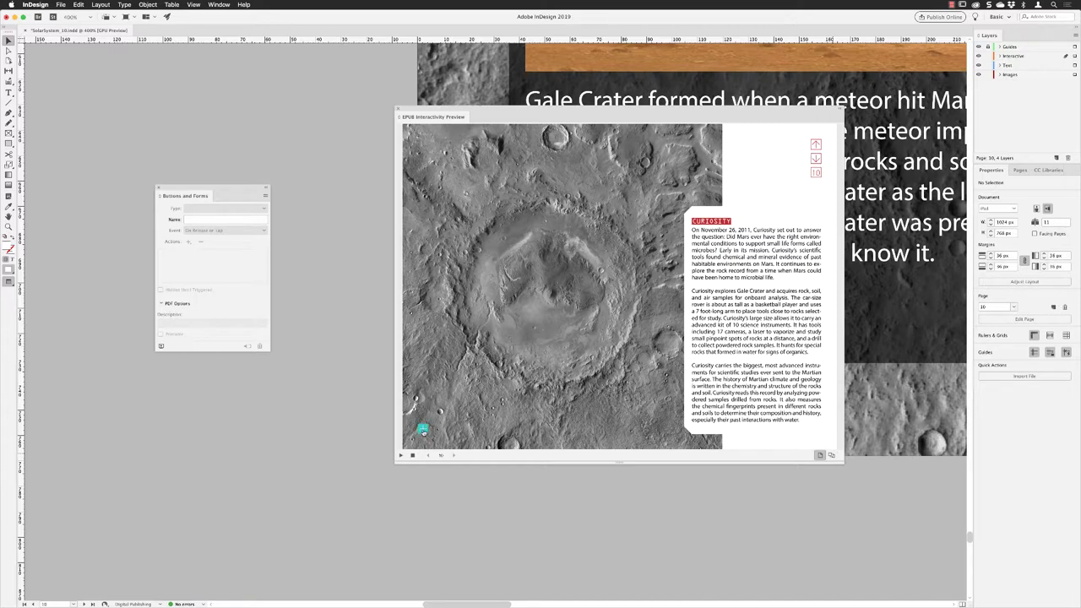
{"action": "left_click", "coordinate": [422, 430]}
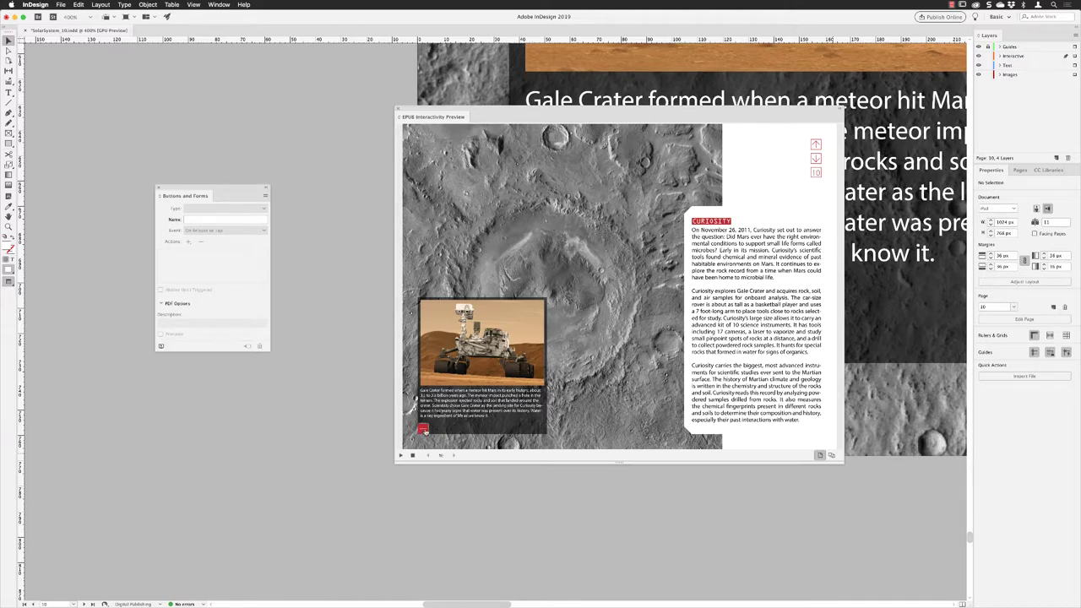
{"action": "left_click", "coordinate": [398, 111]}
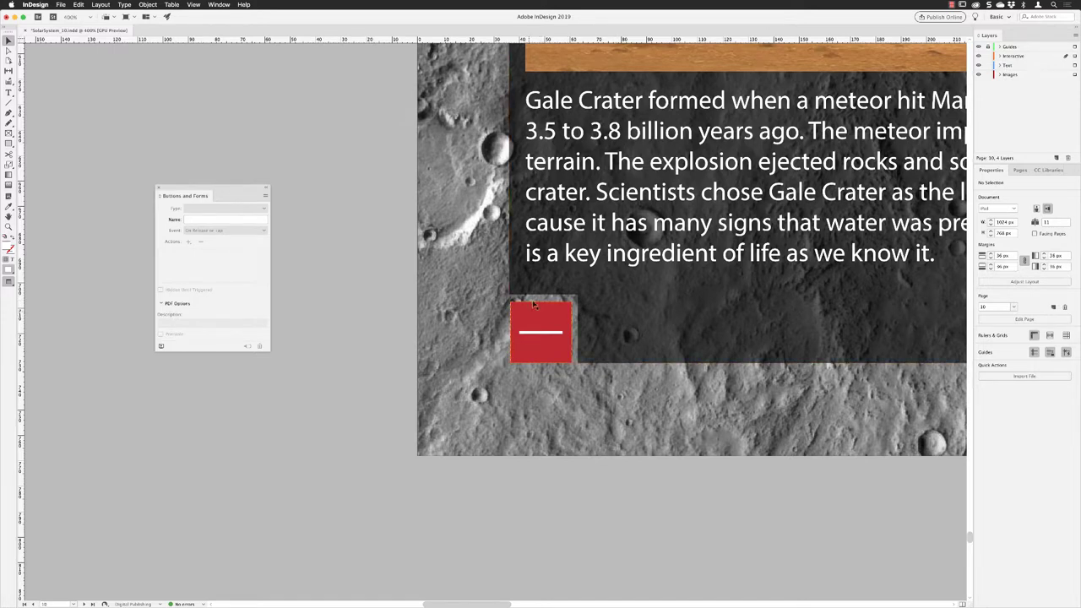
Step: Move the minus button aside and send the Caption to the back of the Interactive layer
{"action": "left_click_drag", "start_coordinate": [544, 316], "coordinate": [459, 310]}
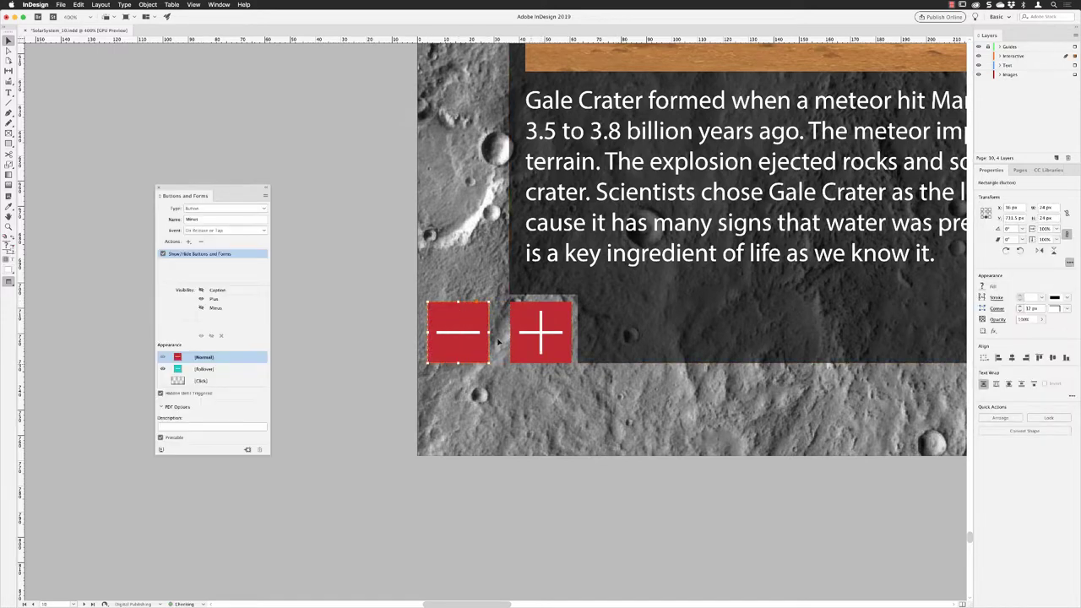
{"action": "left_click", "coordinate": [520, 320], "text": "shift"}
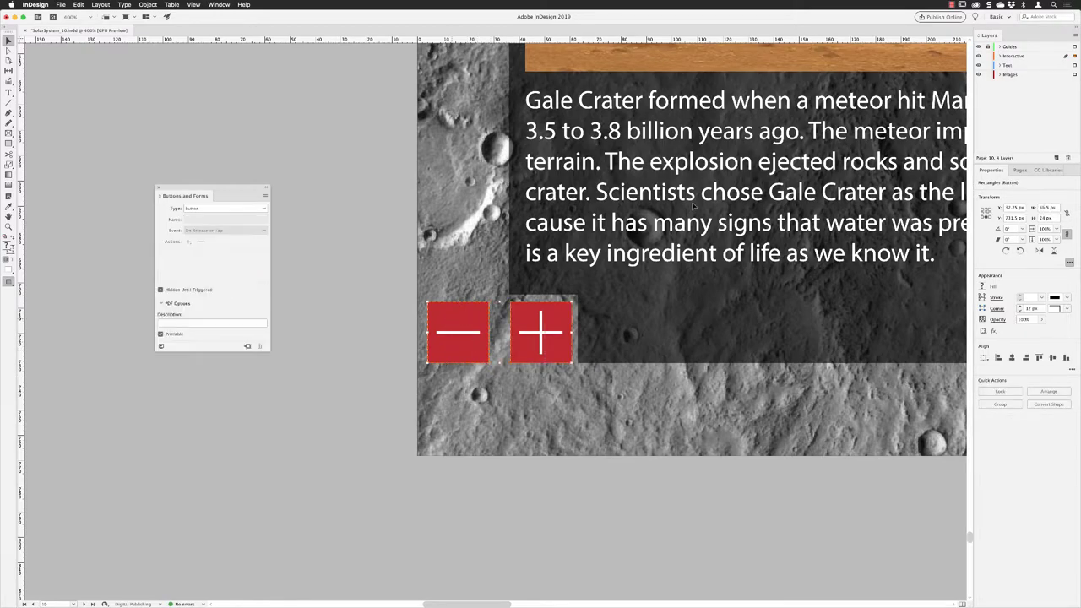
{"action": "left_click", "coordinate": [1001, 56]}
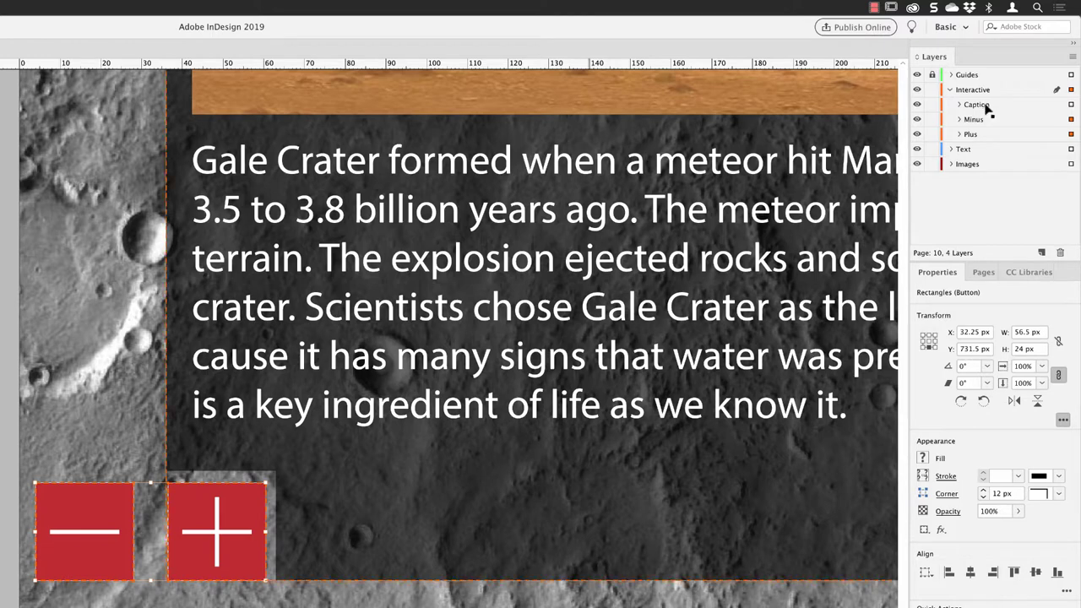
{"action": "left_click", "coordinate": [344, 551]}
{"action": "left_click", "coordinate": [345, 544]}
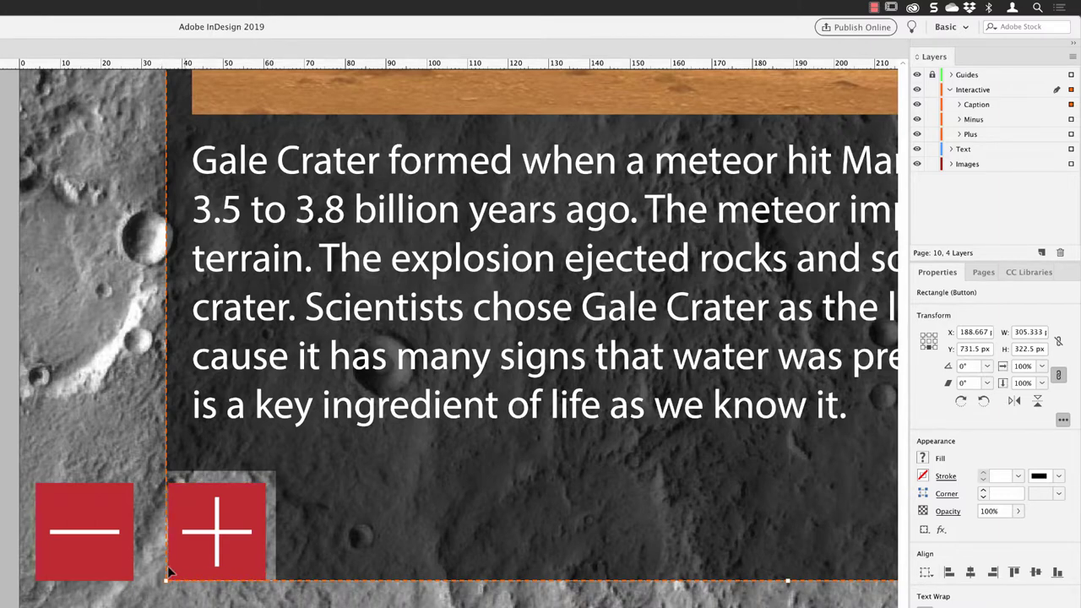
{"action": "left_click", "coordinate": [998, 107]}
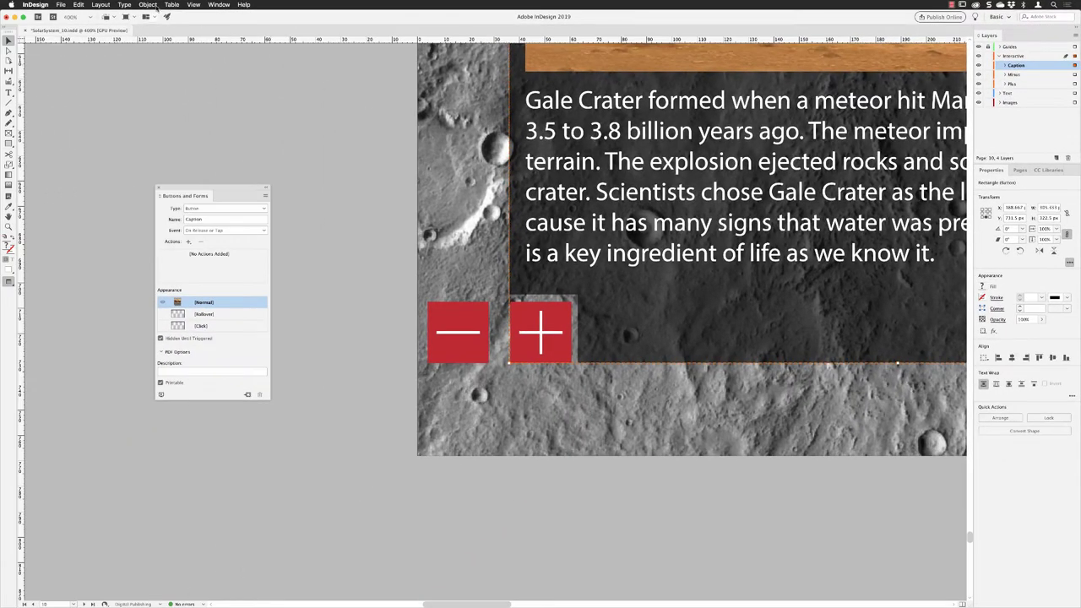
{"action": "left_click", "coordinate": [149, 5]}
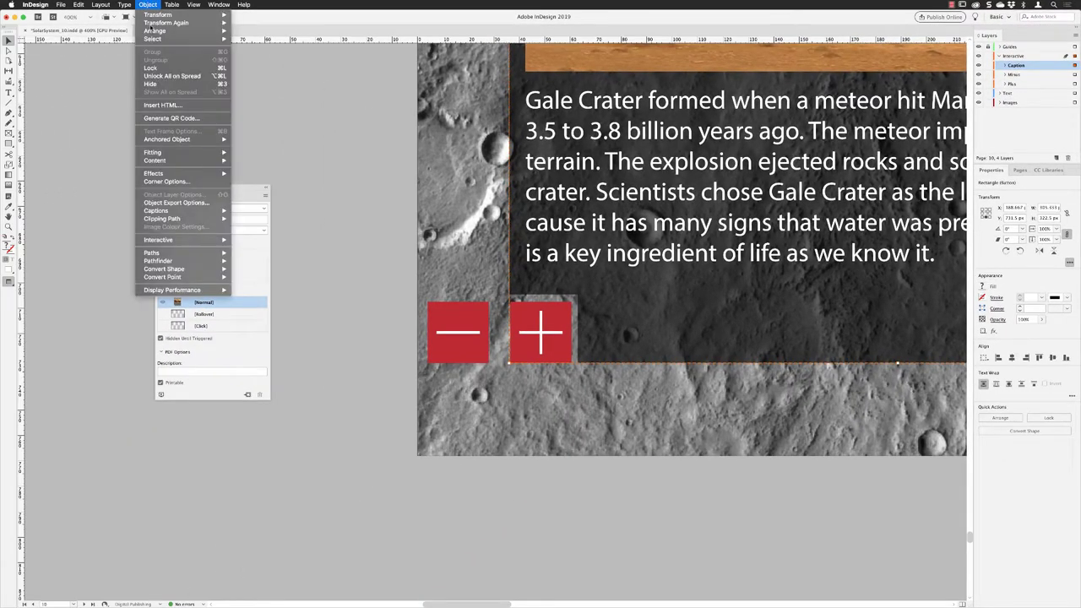
{"action": "mouse_move", "coordinate": [152, 32]}
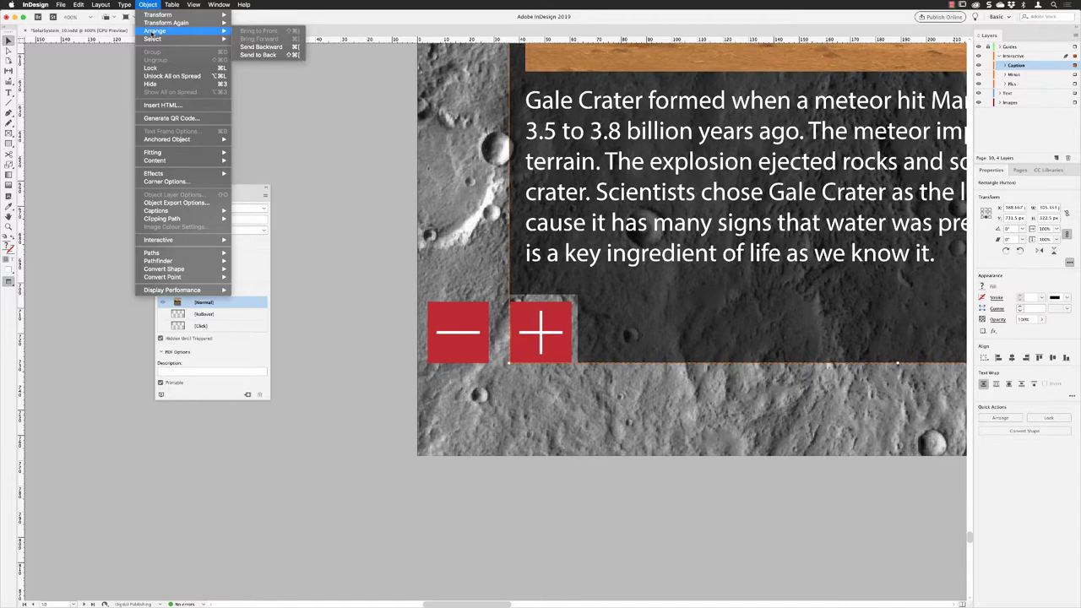
{"action": "left_click", "coordinate": [260, 55]}
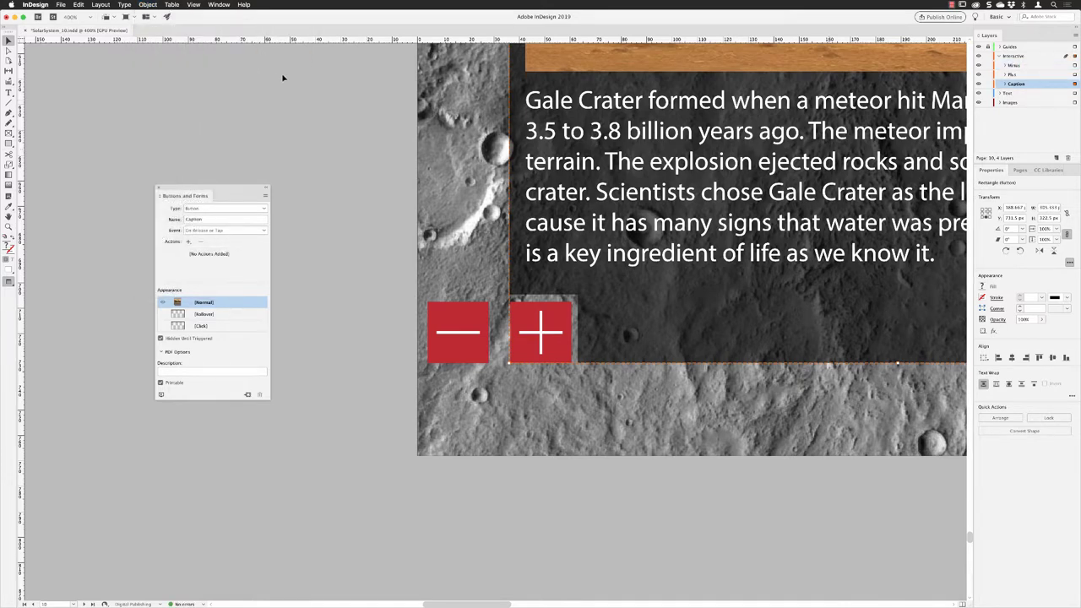
Step: Drag the minus button back so it sits exactly over the plus button
{"action": "left_click", "coordinate": [539, 332]}
{"action": "left_click", "coordinate": [457, 324]}
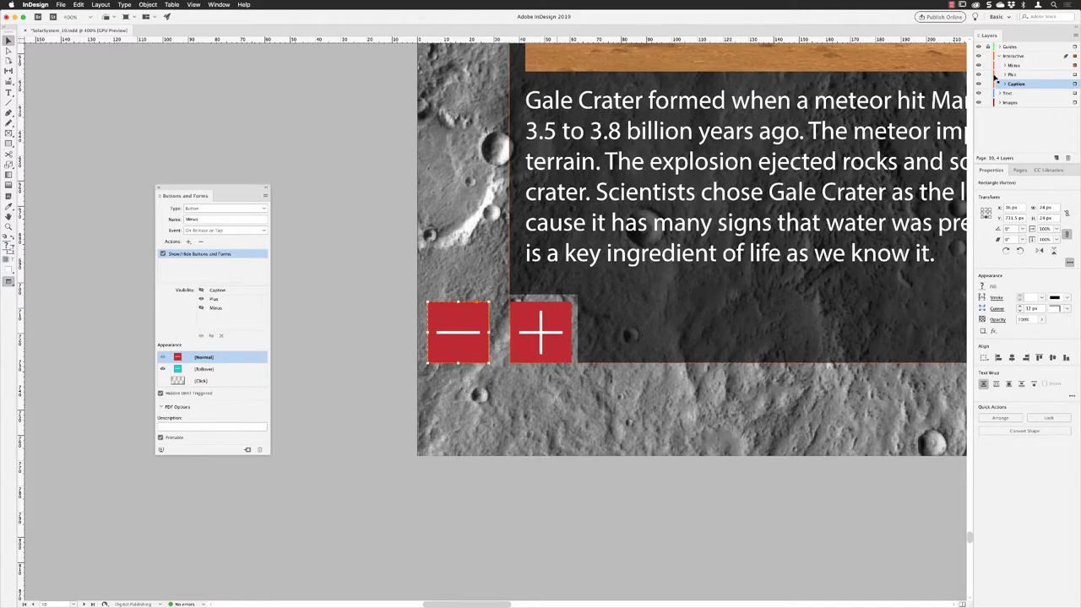
{"action": "left_click_drag", "start_coordinate": [464, 320], "coordinate": [550, 323]}
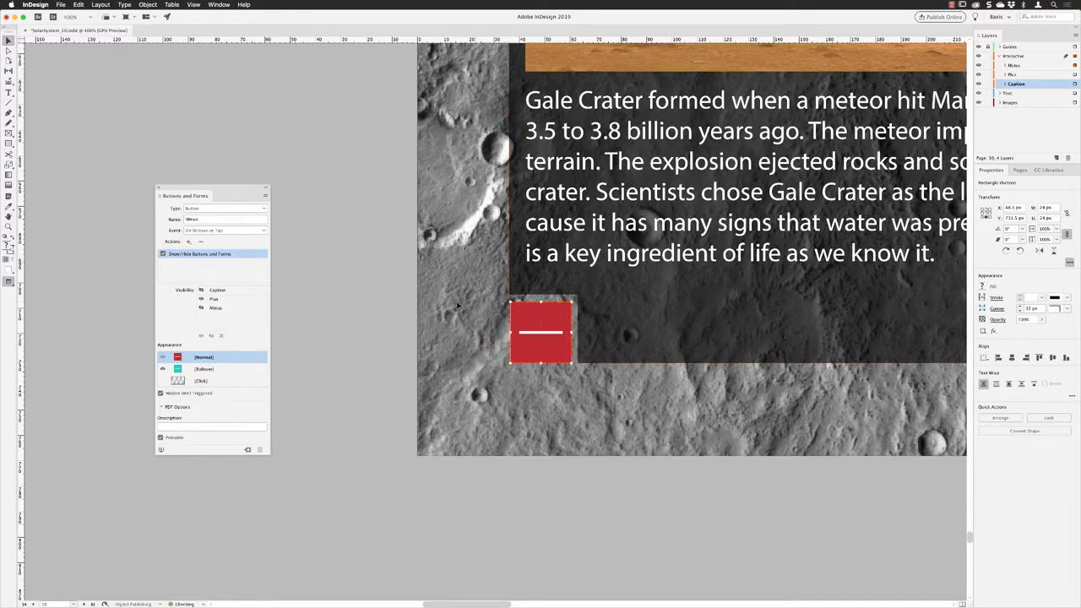
{"action": "left_click", "coordinate": [387, 293]}
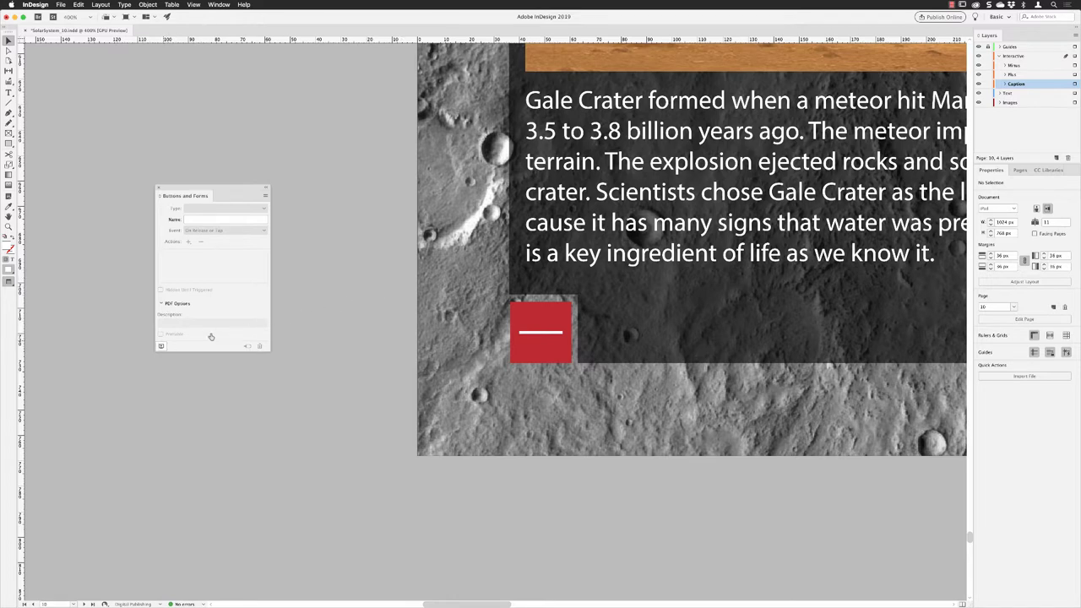
Step: Play the spread in EPUB Interactivity Preview and reveal the rover caption with the plus button
{"action": "left_click", "coordinate": [160, 346]}
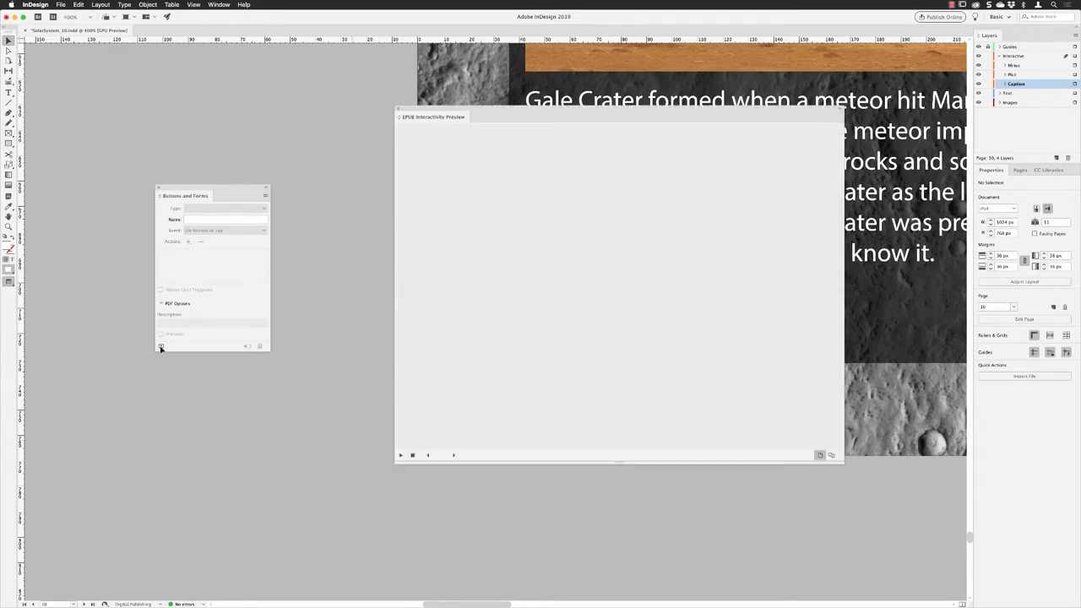
{"action": "left_click", "coordinate": [400, 455]}
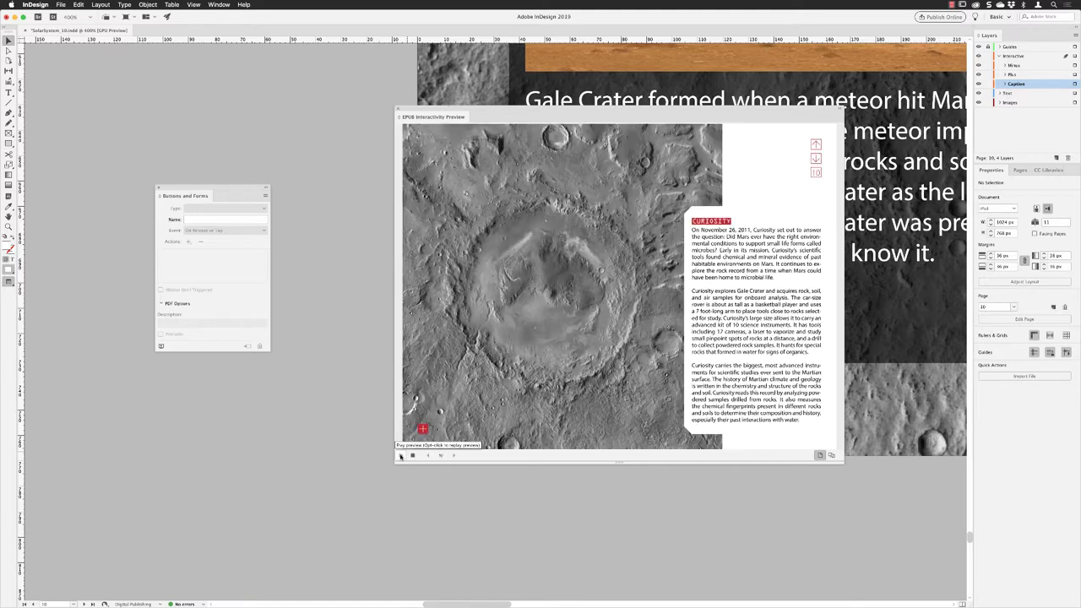
{"action": "left_click", "coordinate": [423, 429]}
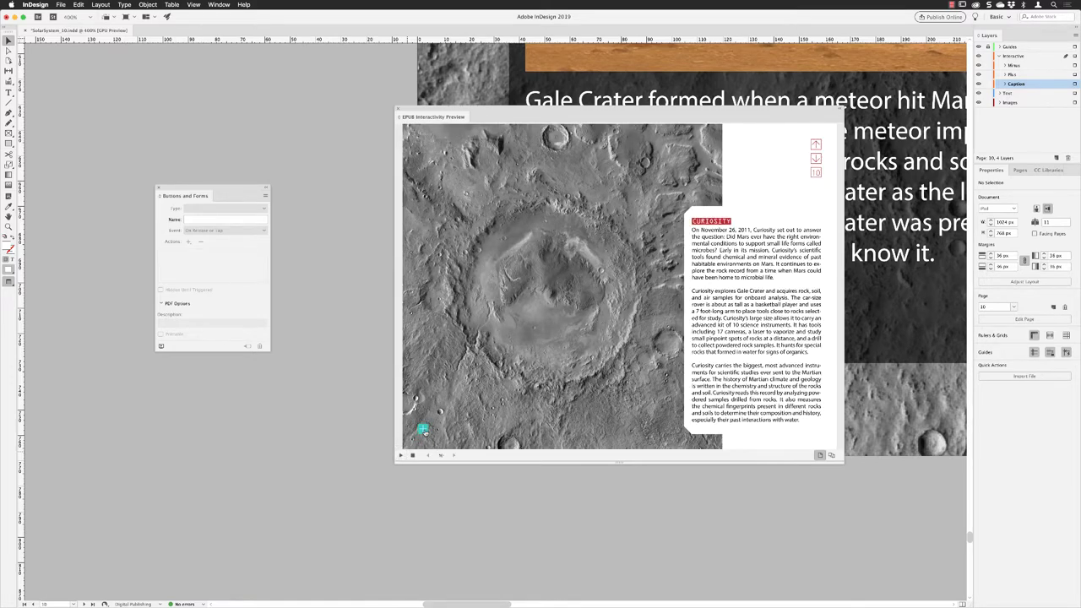
{"action": "left_click", "coordinate": [423, 430]}
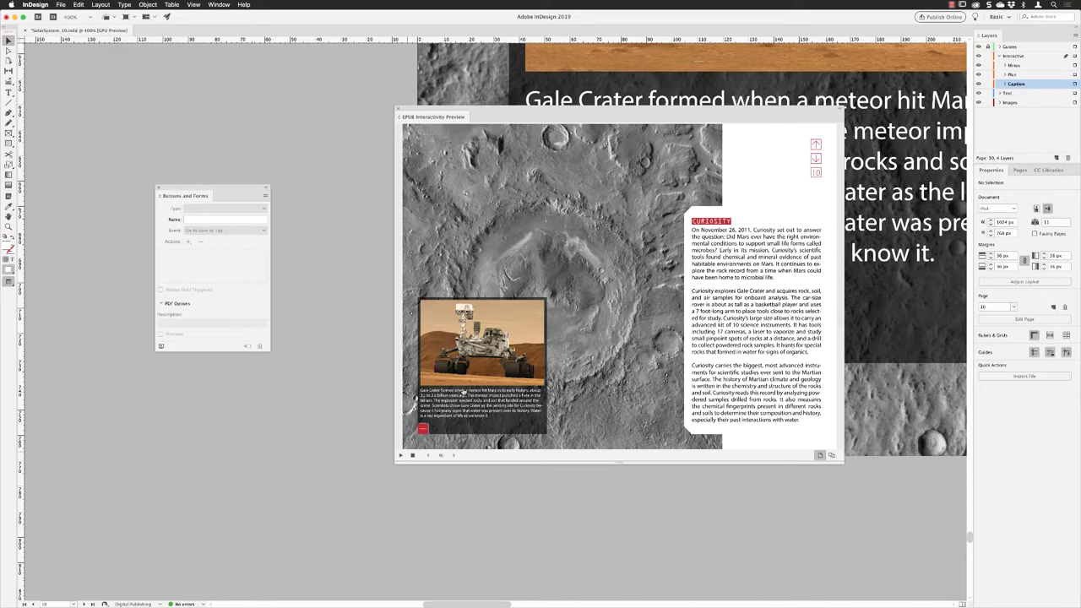
Step: Toggle the rover caption off and on twice to confirm the buttons work
{"action": "left_click", "coordinate": [423, 430]}
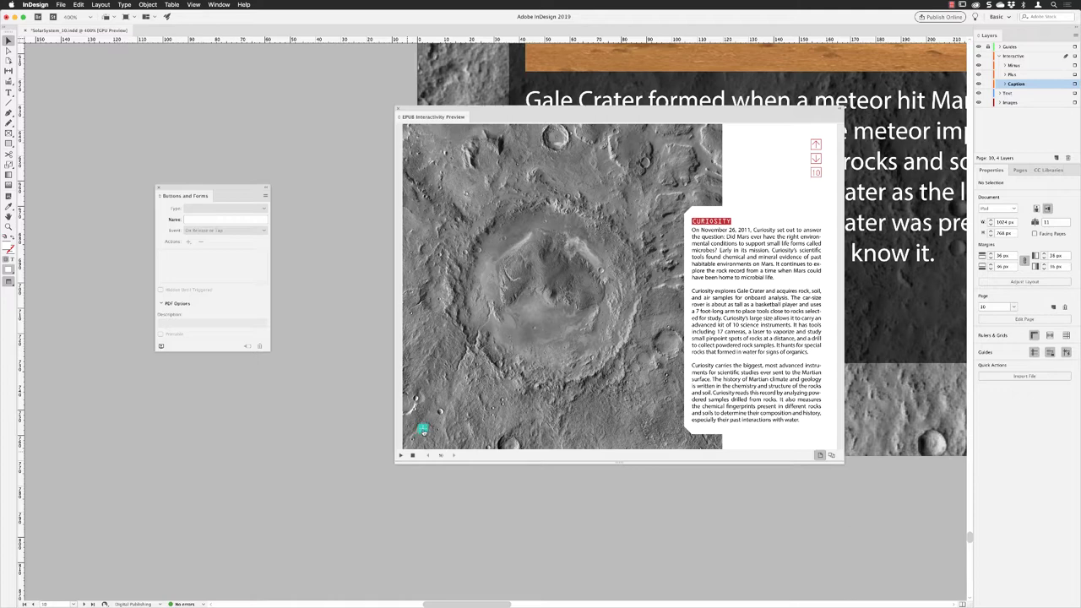
{"action": "left_click", "coordinate": [423, 431]}
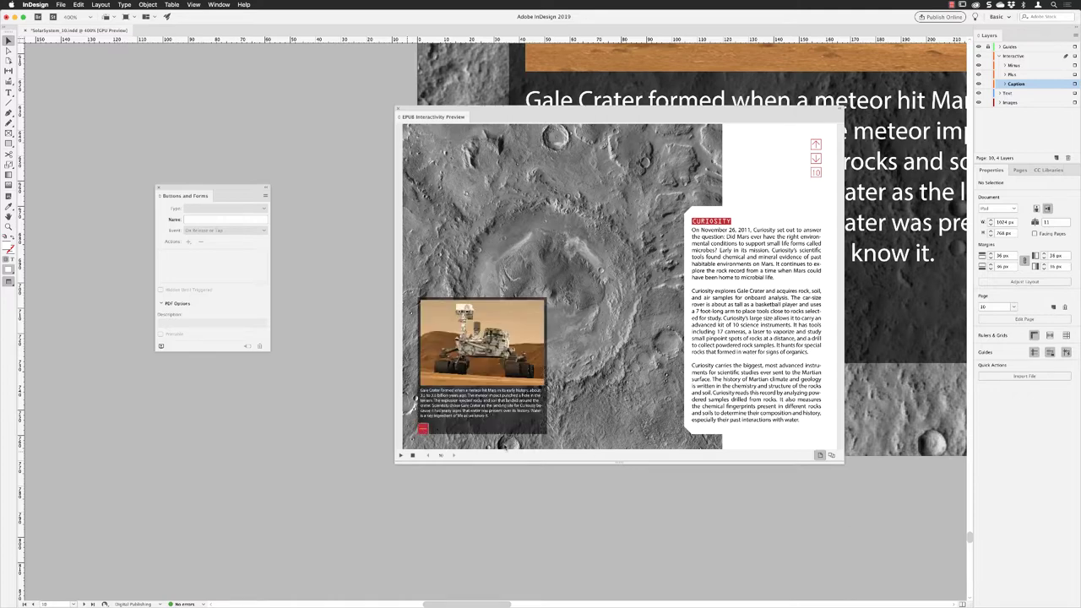
{"action": "left_click", "coordinate": [422, 429]}
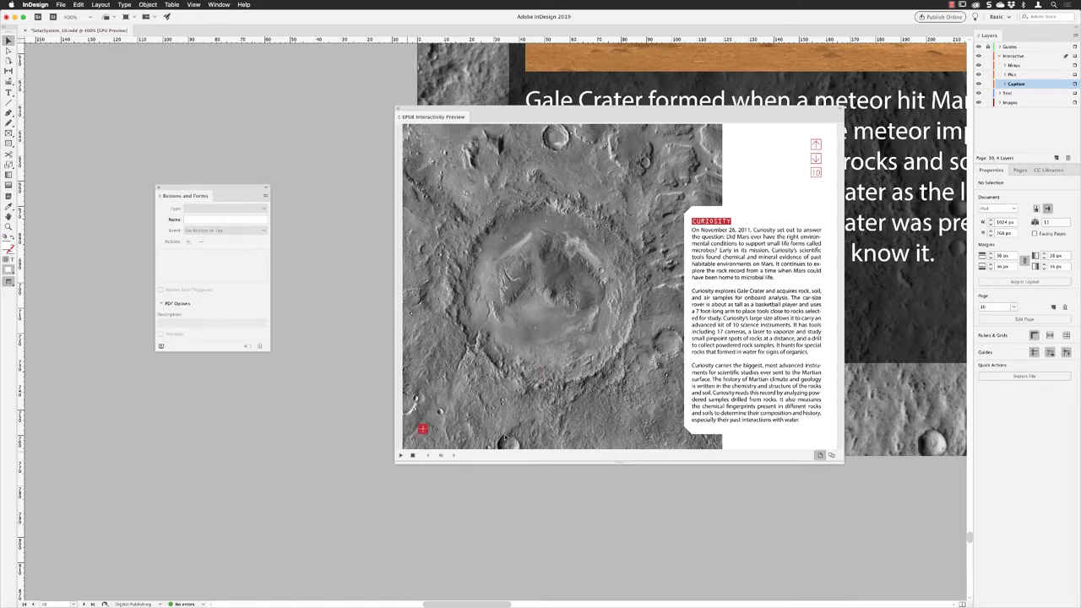
{"action": "left_click", "coordinate": [423, 429]}
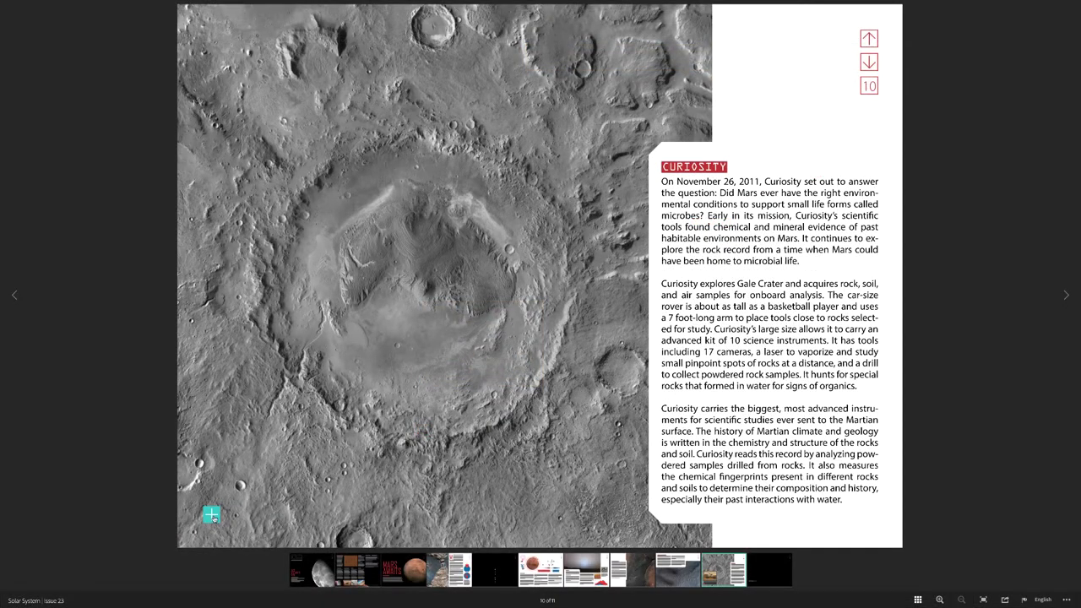
Step: Show and hide the rover caption twice on the published Mars page with the red plus and minus buttons
{"action": "left_click", "coordinate": [212, 516]}
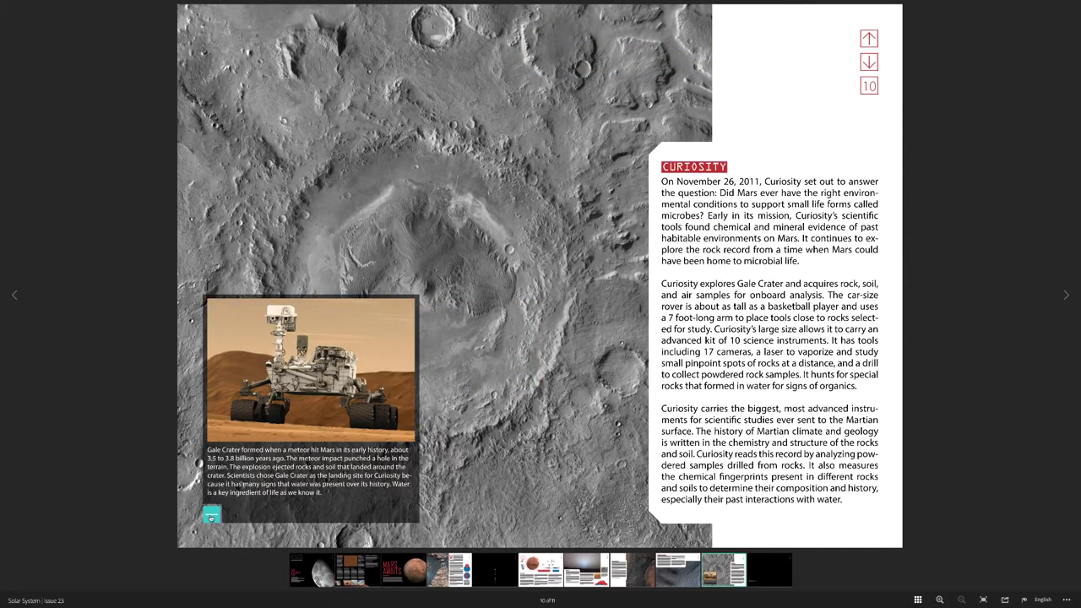
{"action": "left_click", "coordinate": [211, 516]}
{"action": "left_click", "coordinate": [213, 517]}
{"action": "left_click", "coordinate": [211, 514]}
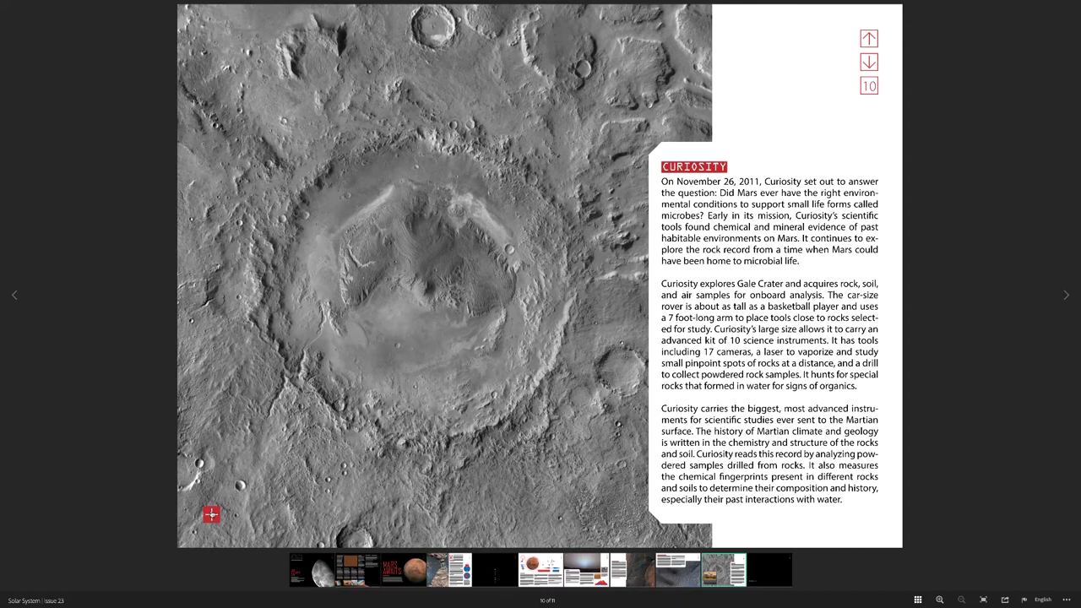